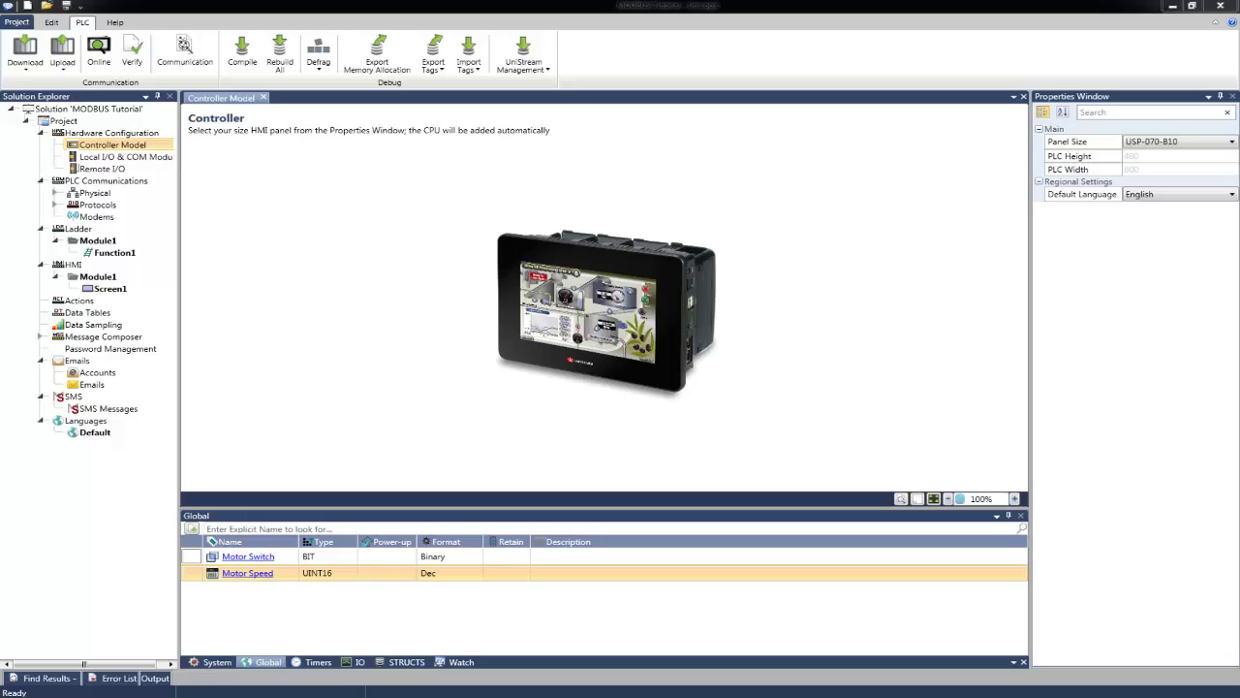
Expand PLC Communications > Protocols and bring up the MODBUS Serial (COM1) port settings.
left_click_drag(126, 182, 41, 182)
left_click(41, 182)
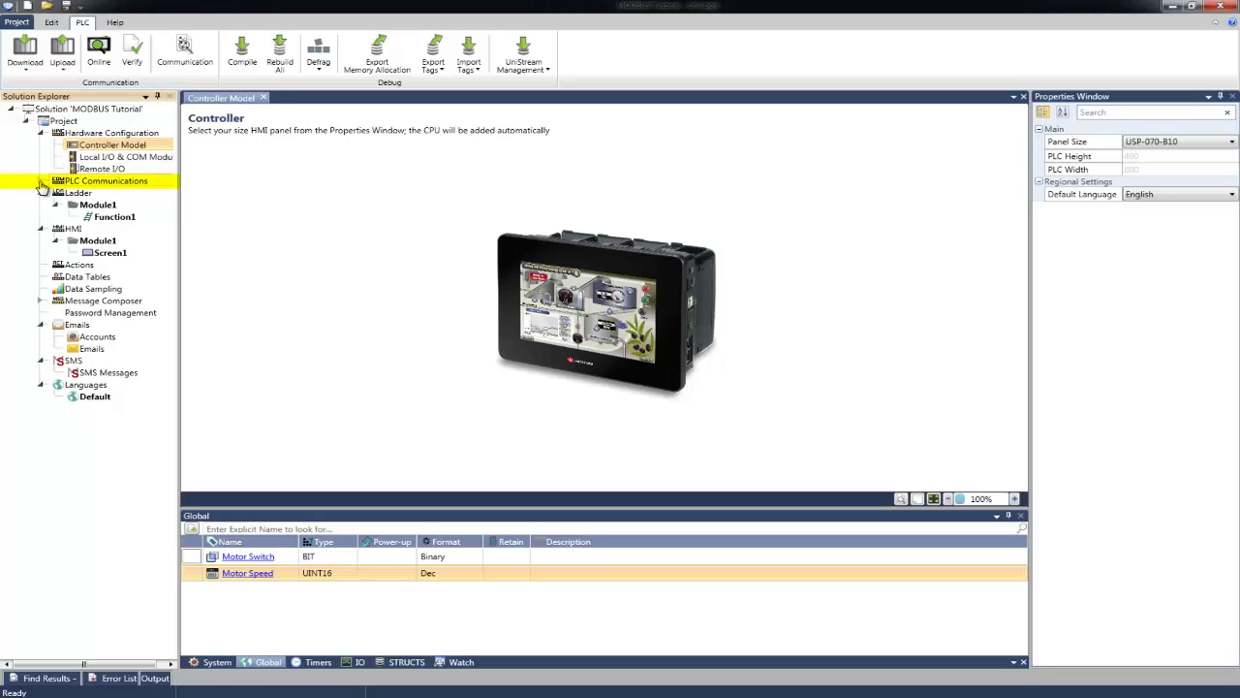
left_click(41, 182)
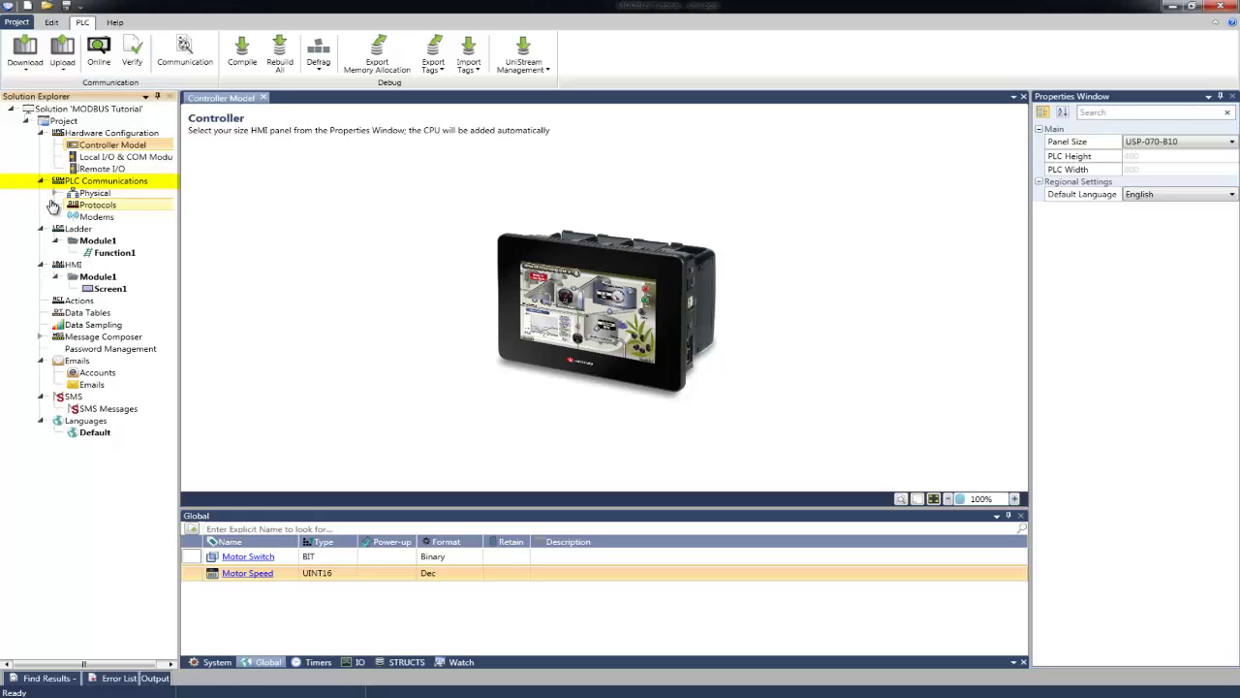
left_click(58, 206)
left_click(55, 205)
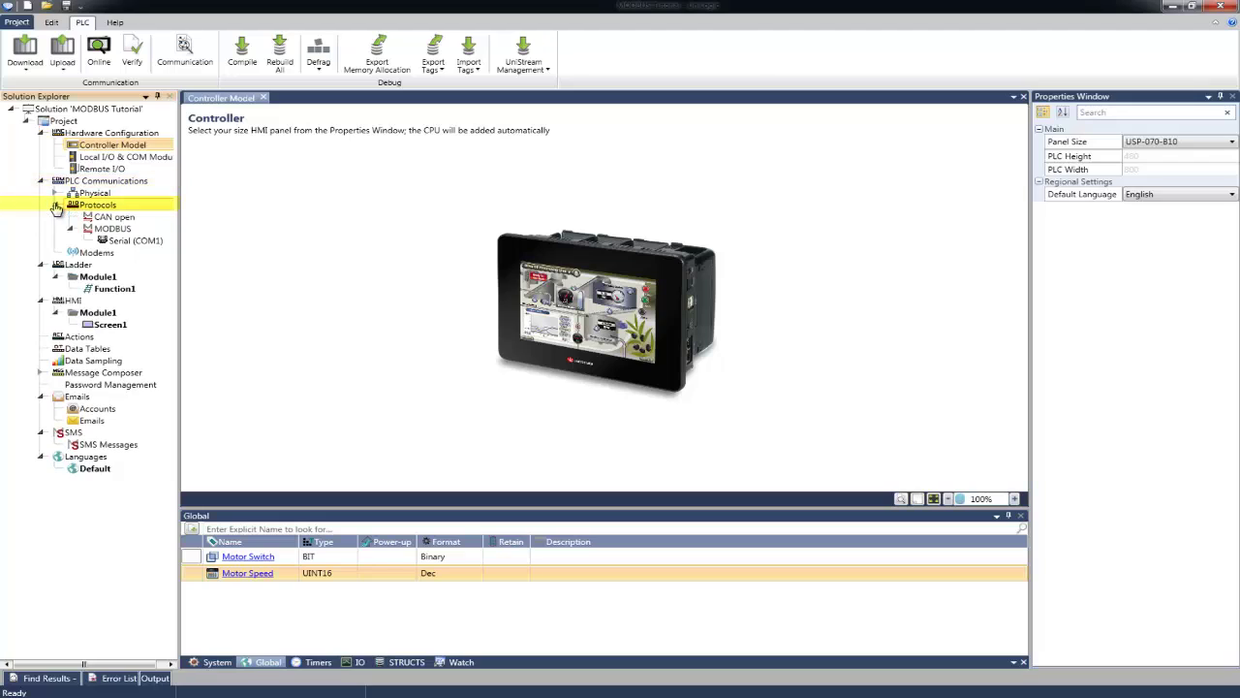
left_click(133, 242)
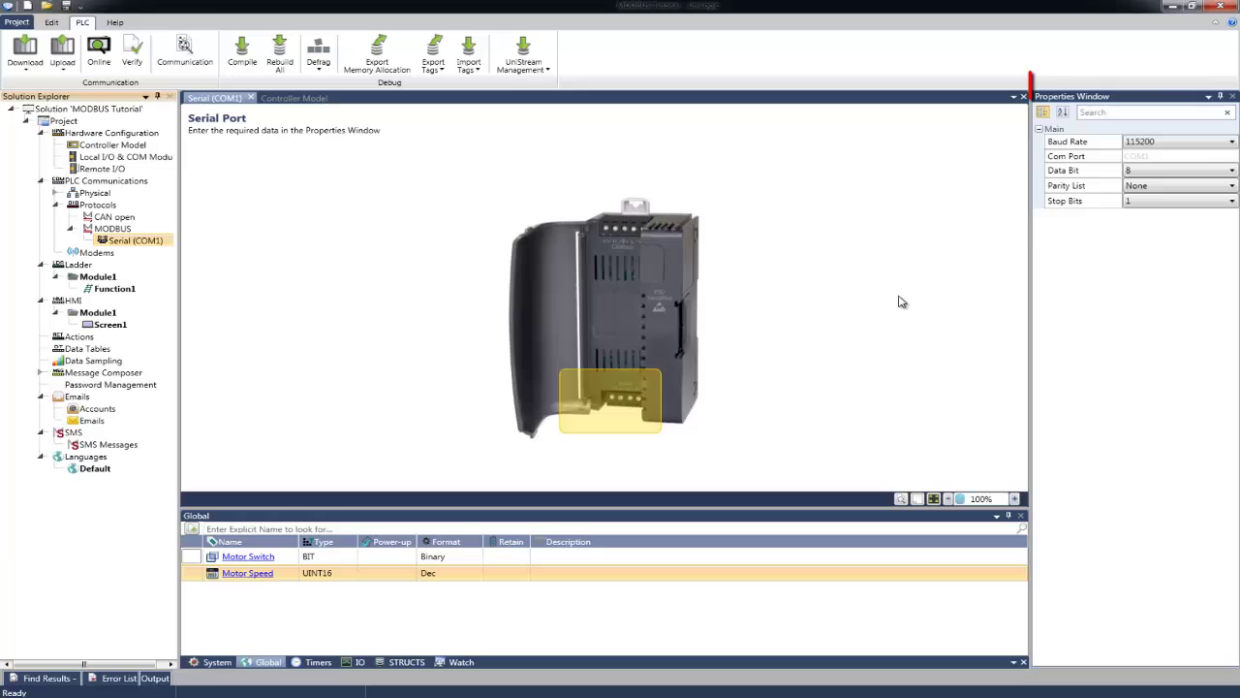
Keep the COM1 baud rate at 115200 and the data bits at 8.
left_click(1233, 144)
left_click(1177, 233)
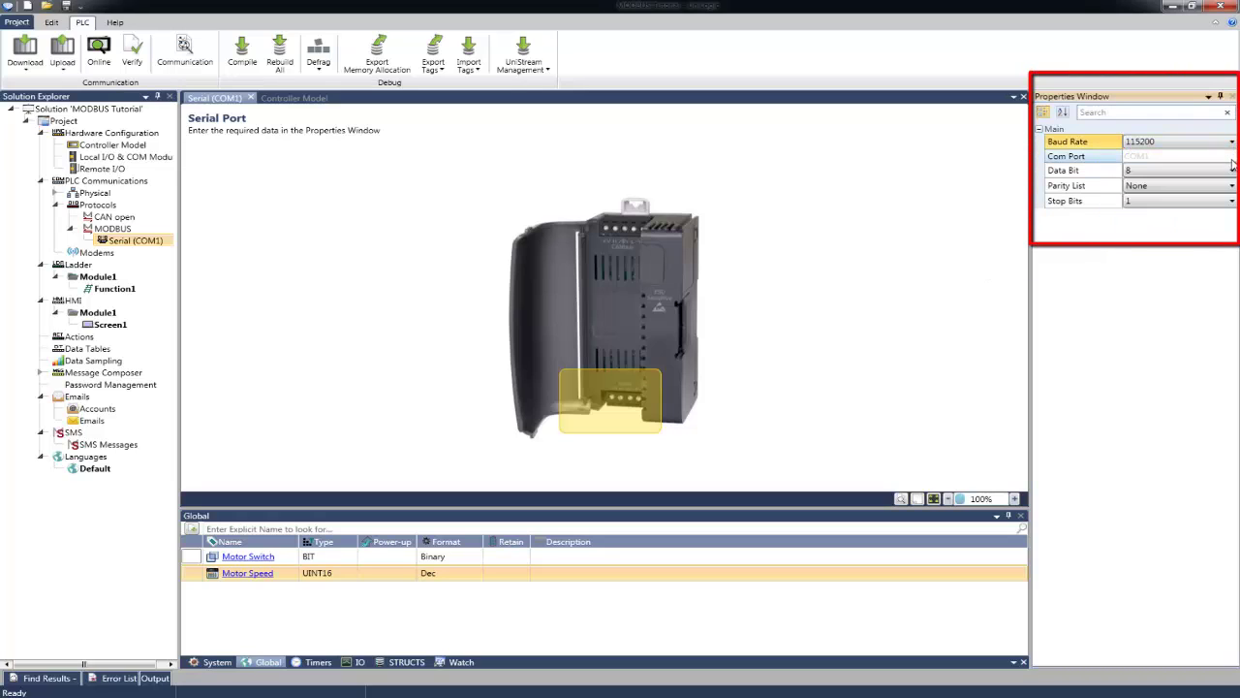
left_click(1231, 172)
left_click(1182, 194)
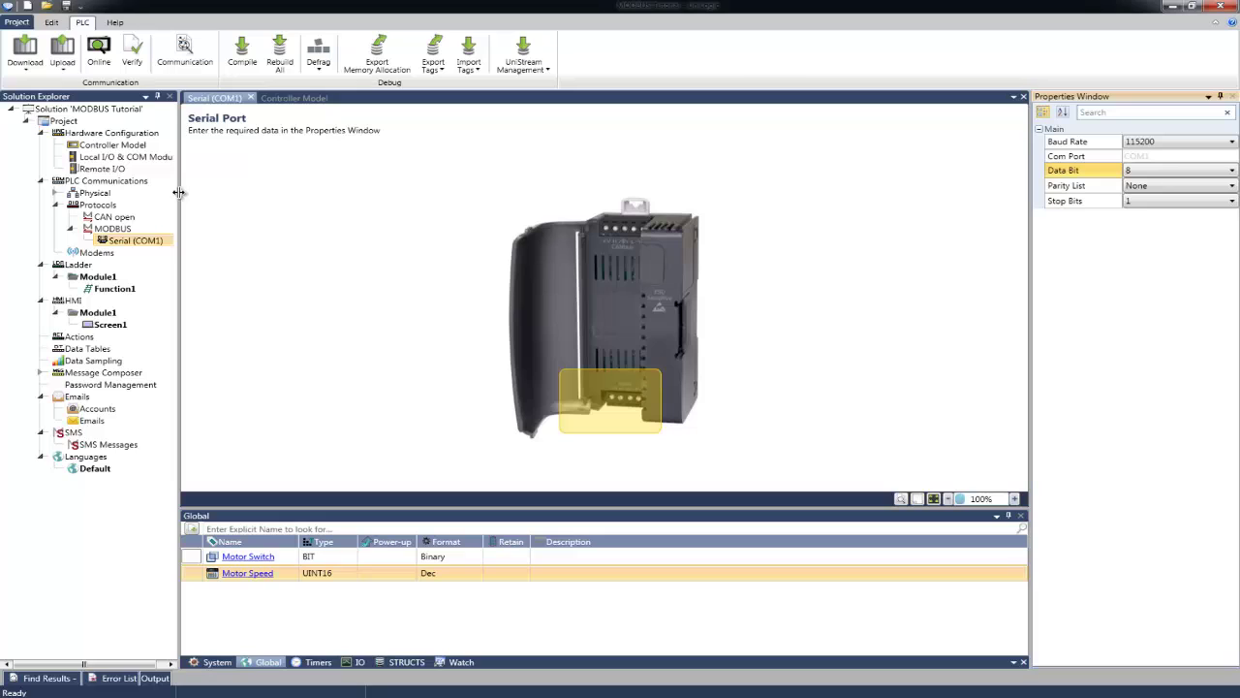
Change the Panel Ethernet IP address under Physical to 192.168.1.3.
left_click(56, 193)
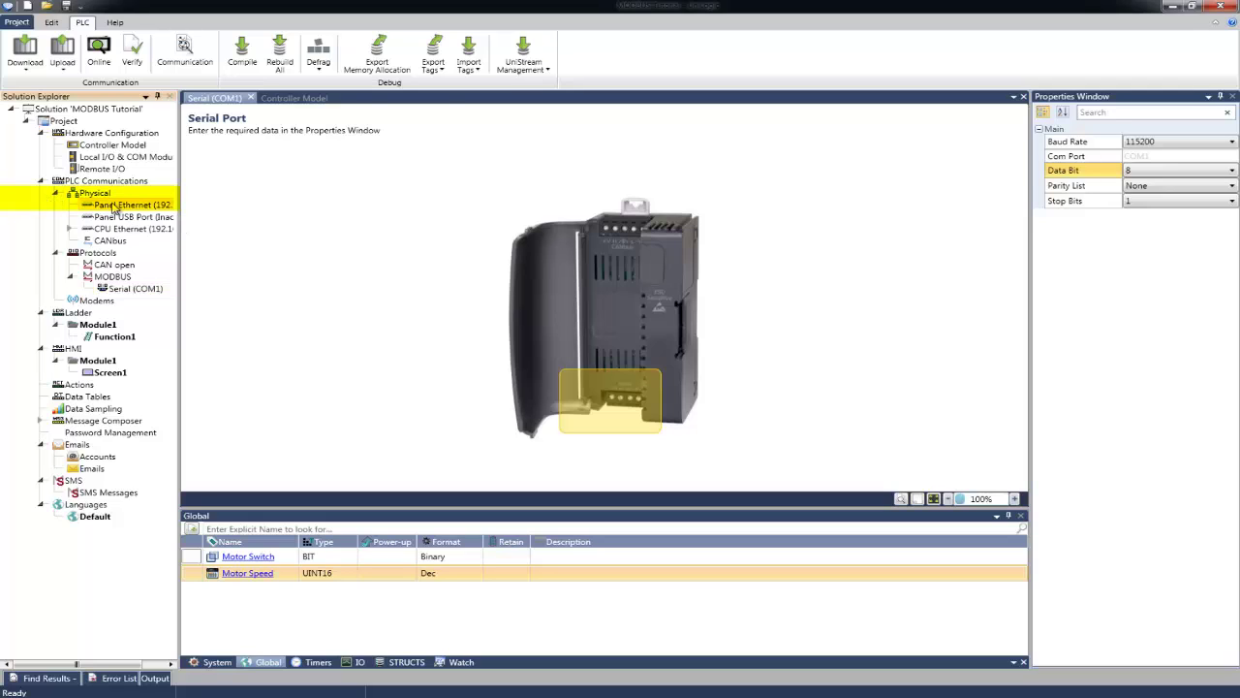
left_click(114, 207)
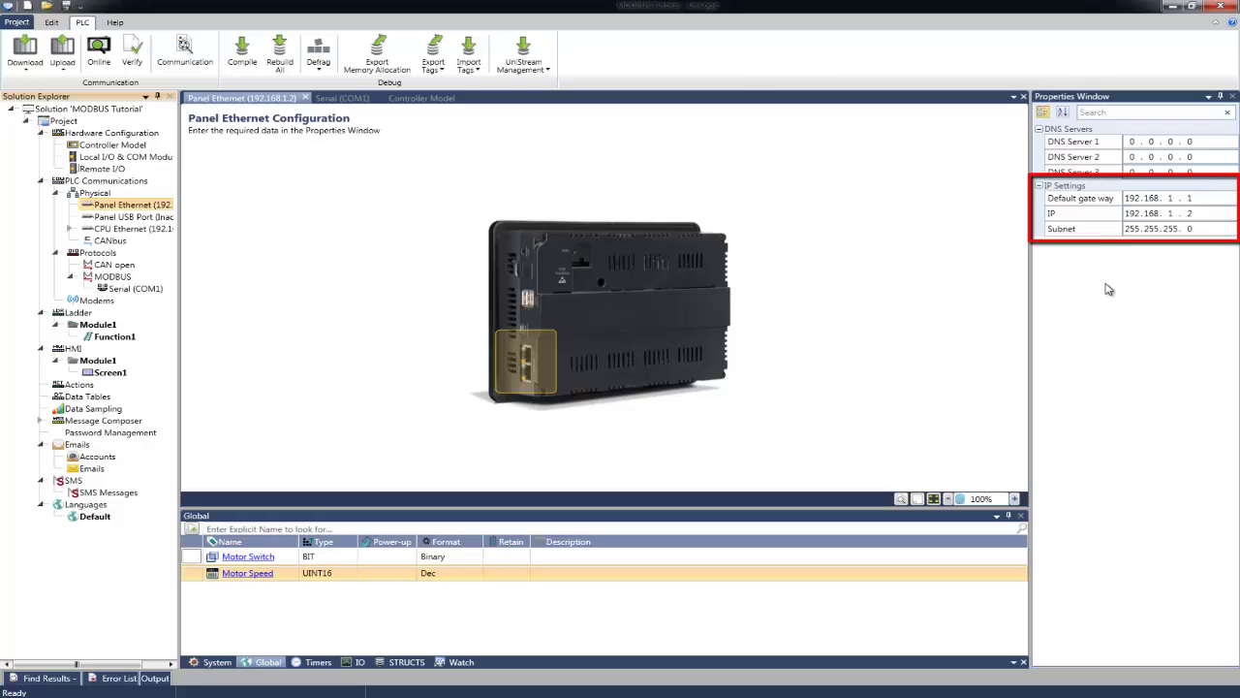
left_click(1114, 214)
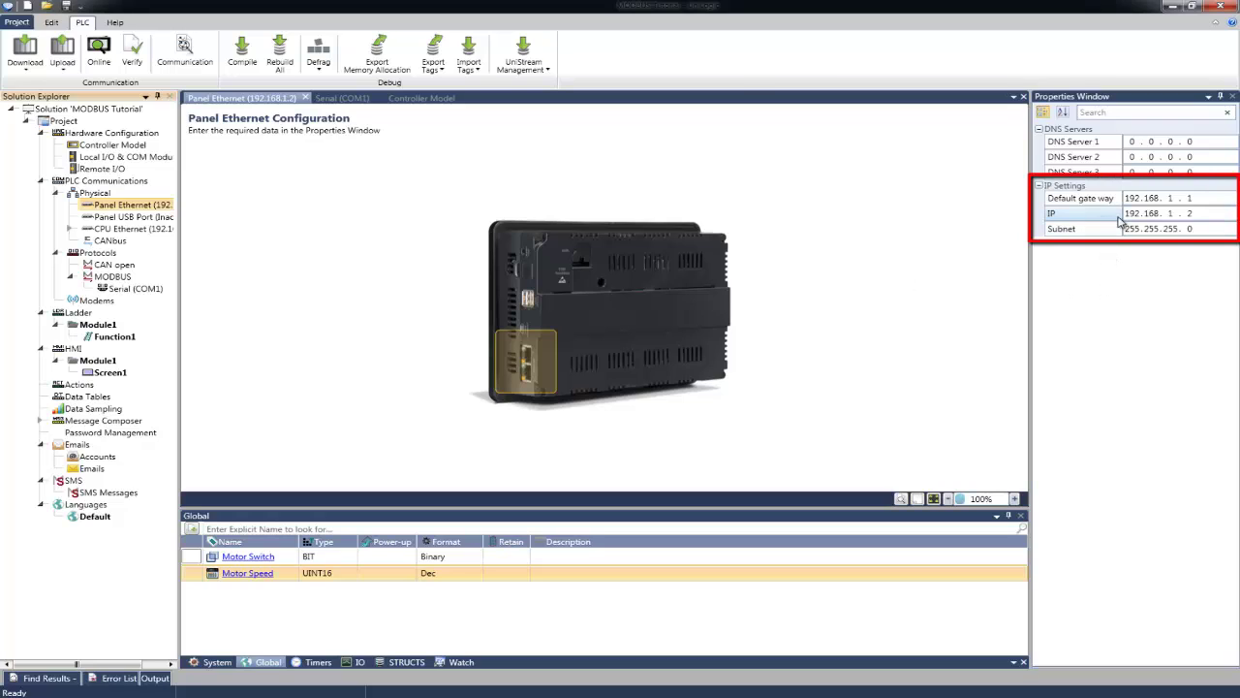
left_click(1191, 213)
type("3")
key("Return")
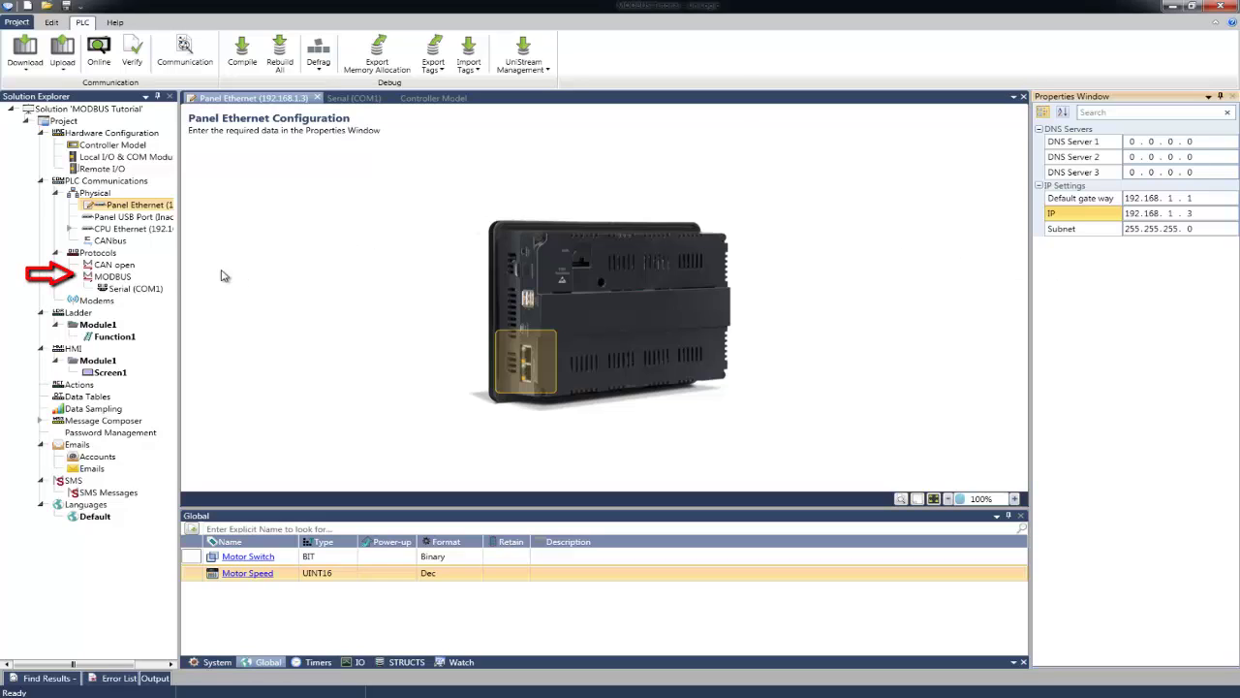
Add remote MODBUS slave Slave1 (ID 1, 192.168.1.3:502) from the MODBUS configuration.
double_click(112, 277)
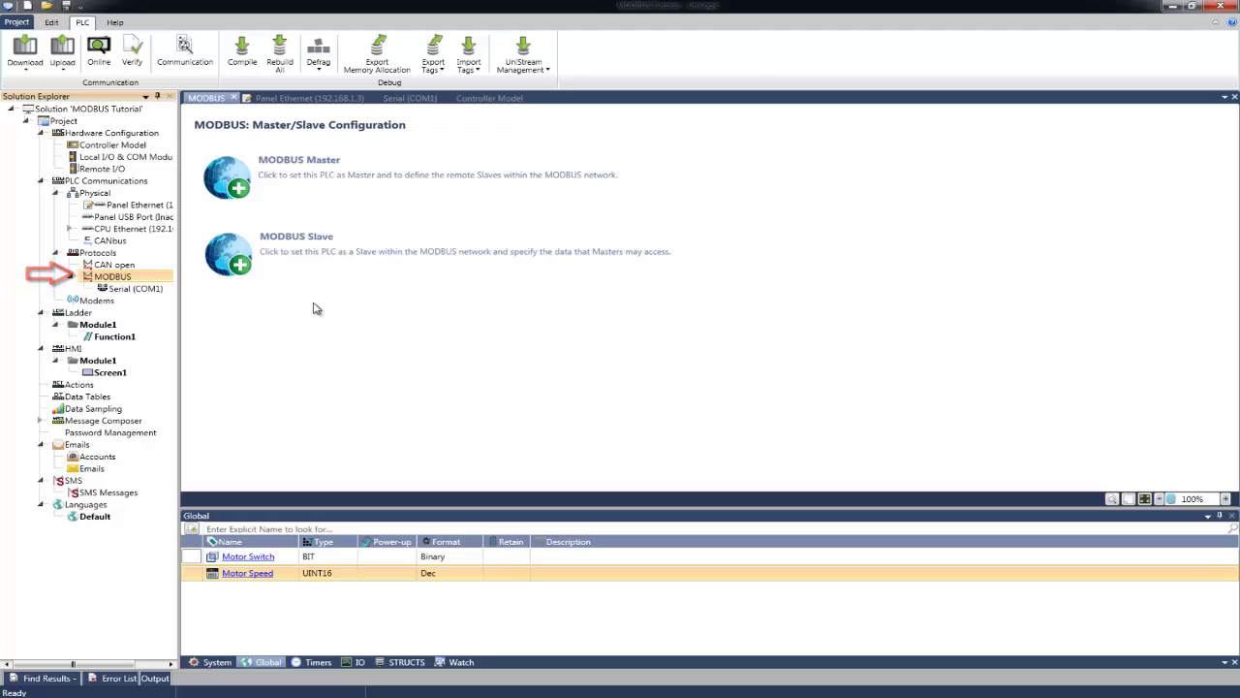
left_click(317, 244)
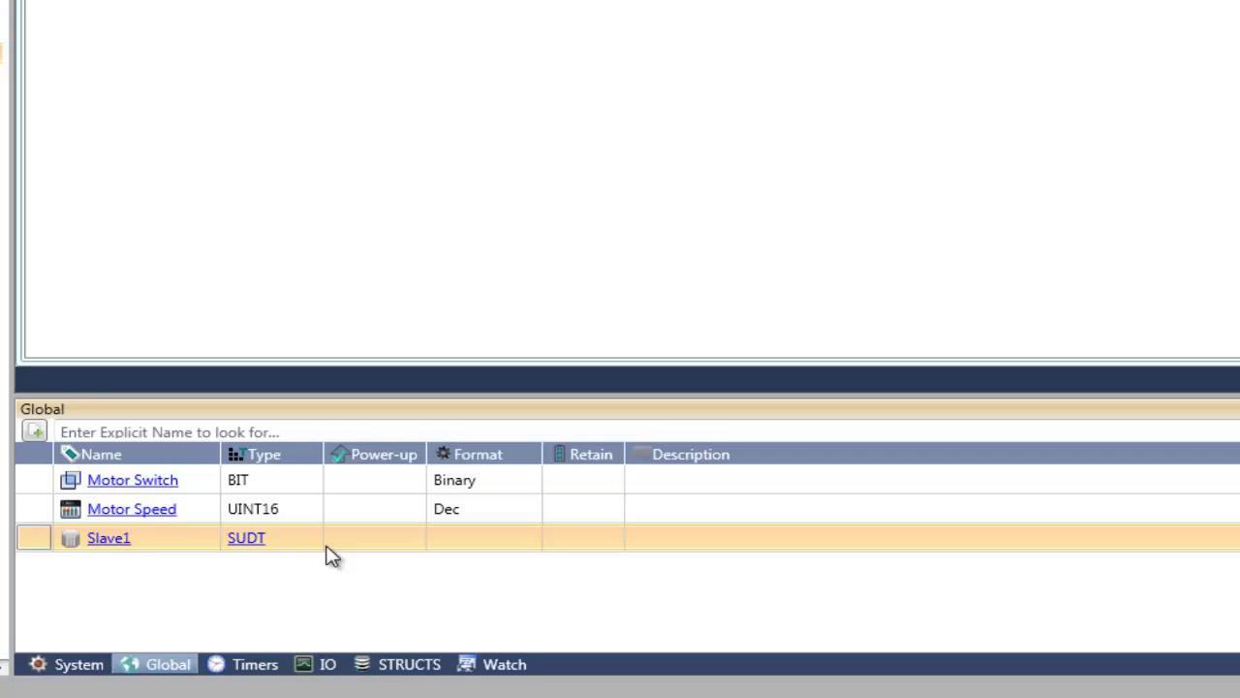
Show Slave1's member tags and confirm its communications stay on Panel Ethernet, port 502.
left_click(250, 540)
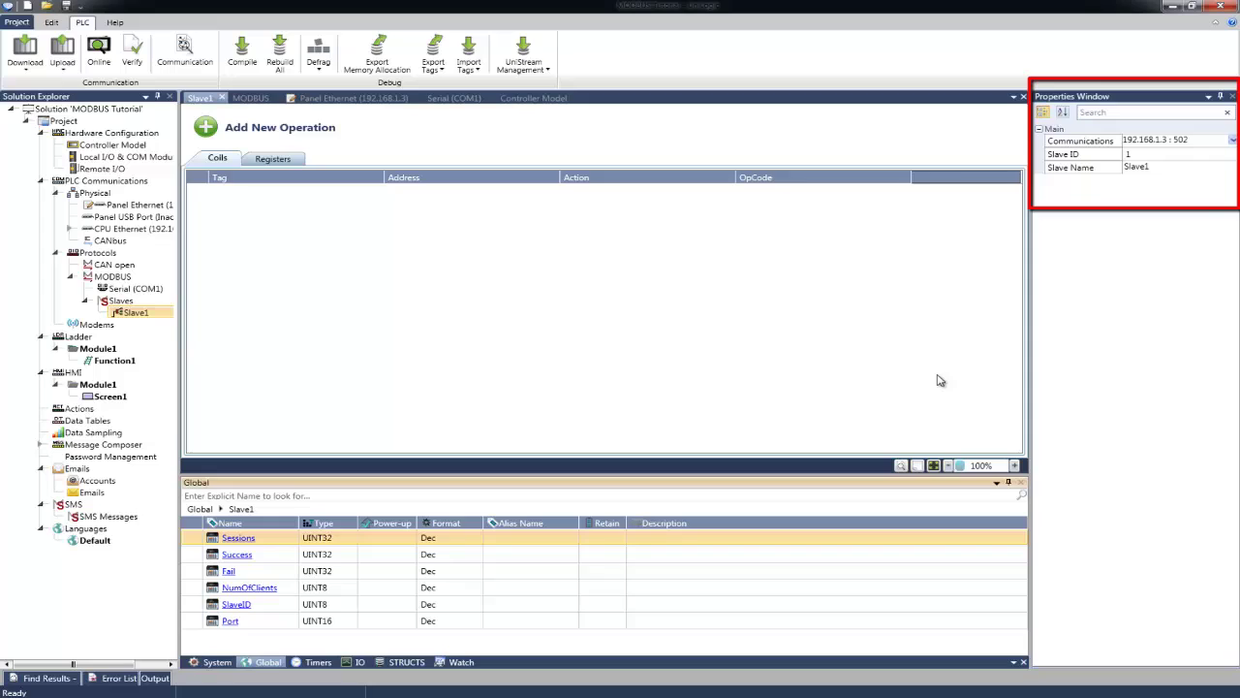
left_click(1232, 141)
left_click(1233, 140)
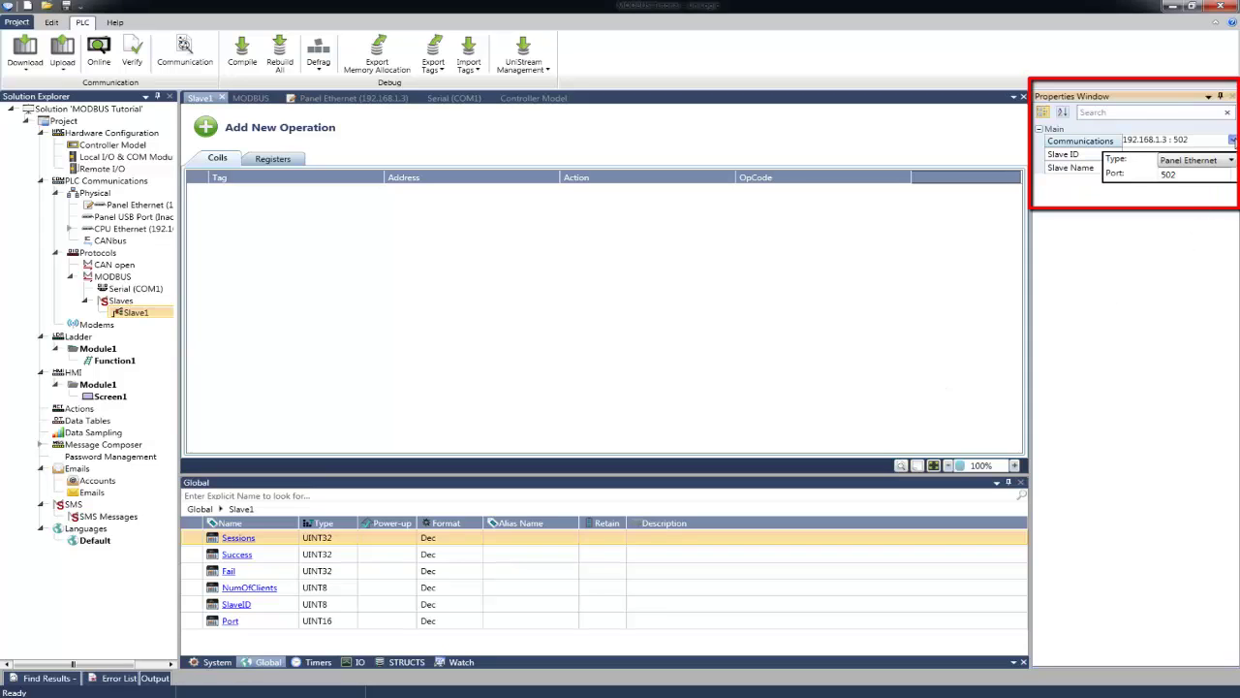
left_click(1231, 160)
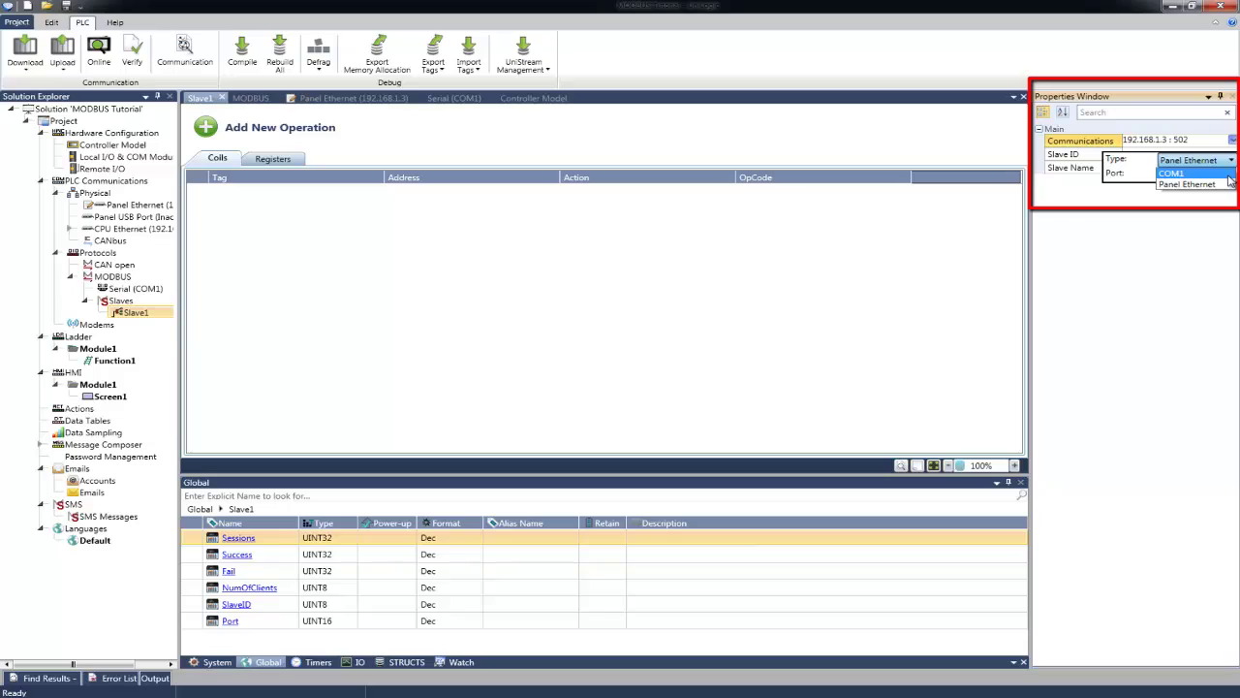
left_click(1218, 185)
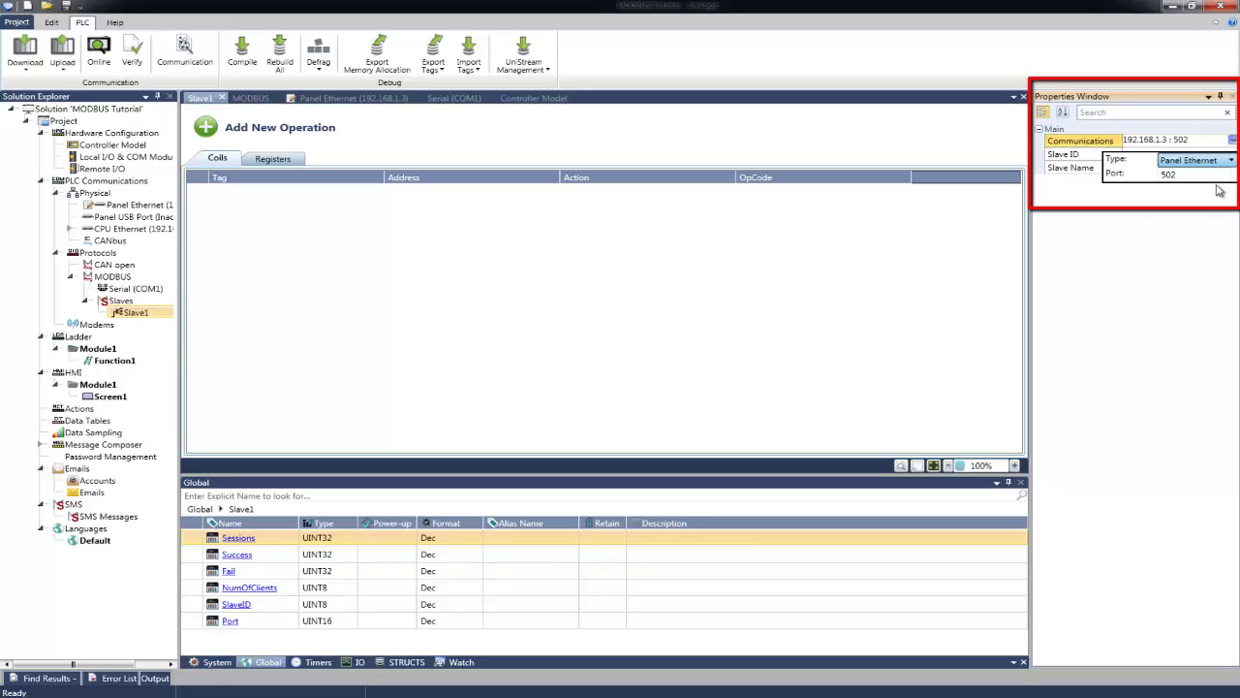
left_click(1219, 191)
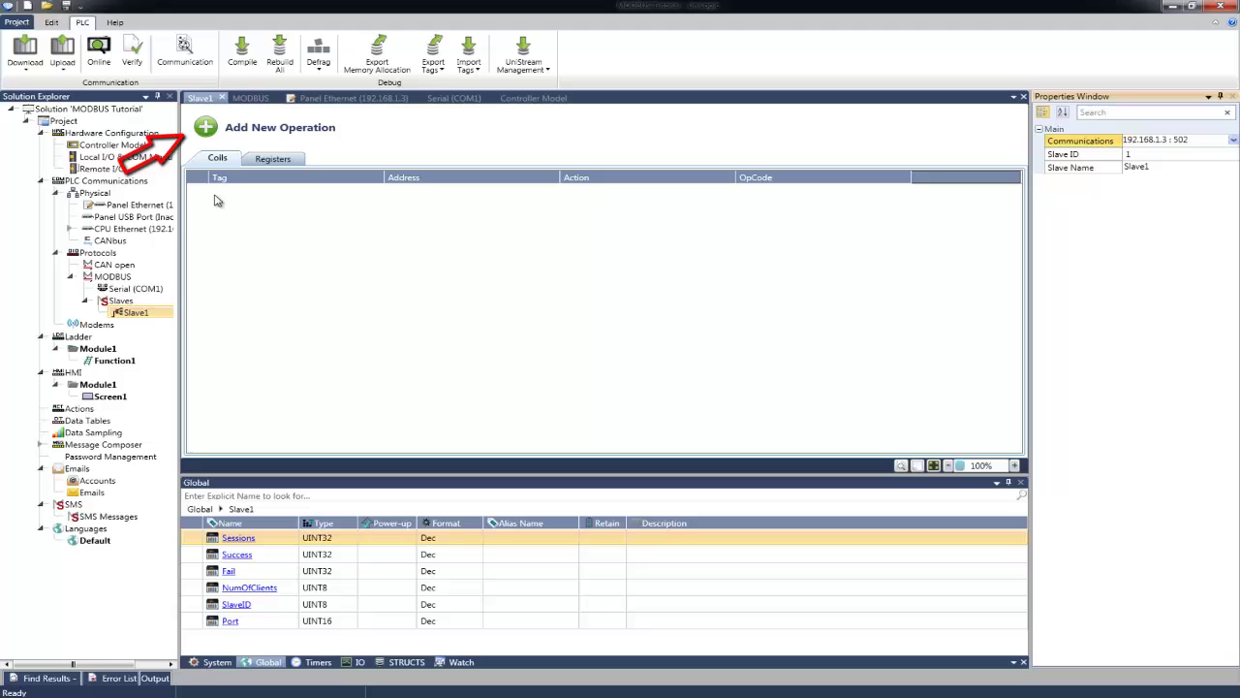
Add a Write coil operation for the Motor Switch tag at address 40.
left_click(279, 128)
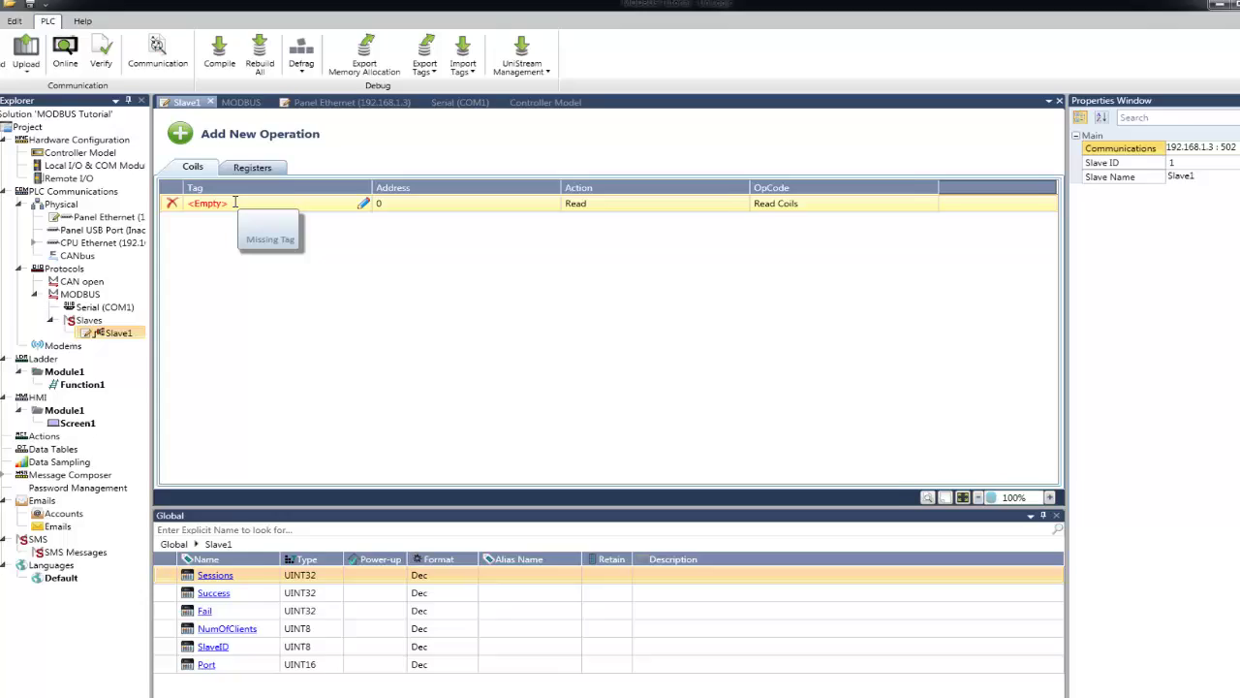
left_click(256, 192)
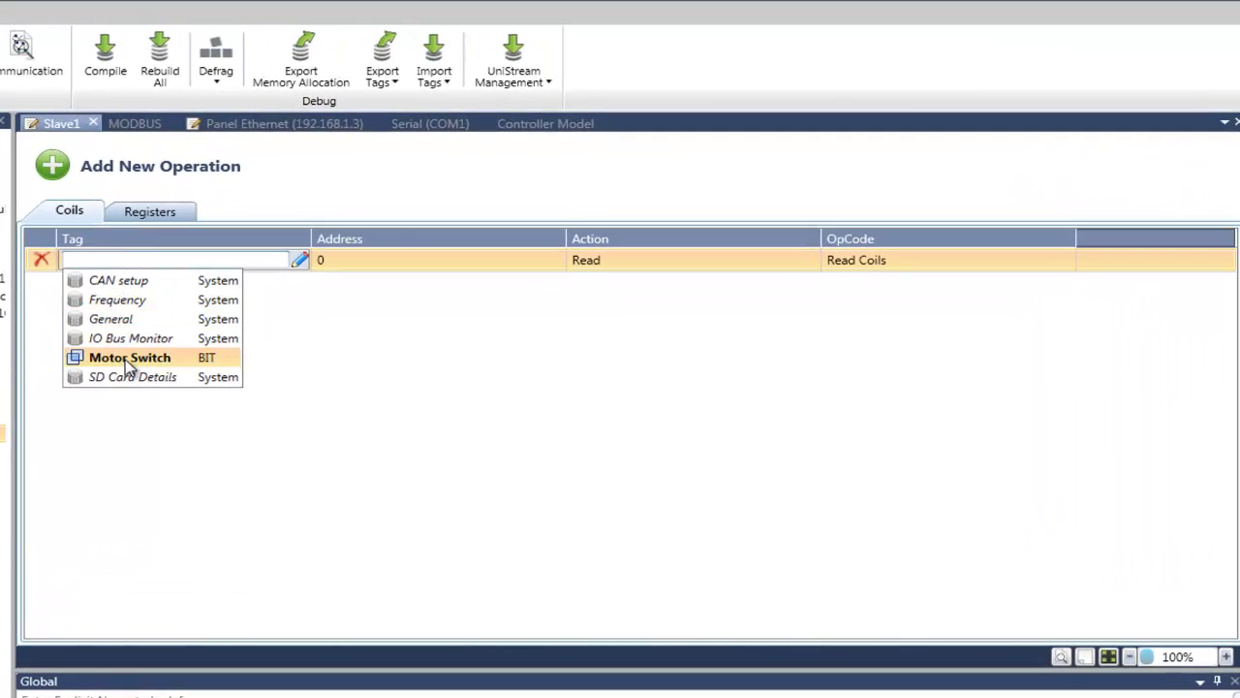
left_click(129, 364)
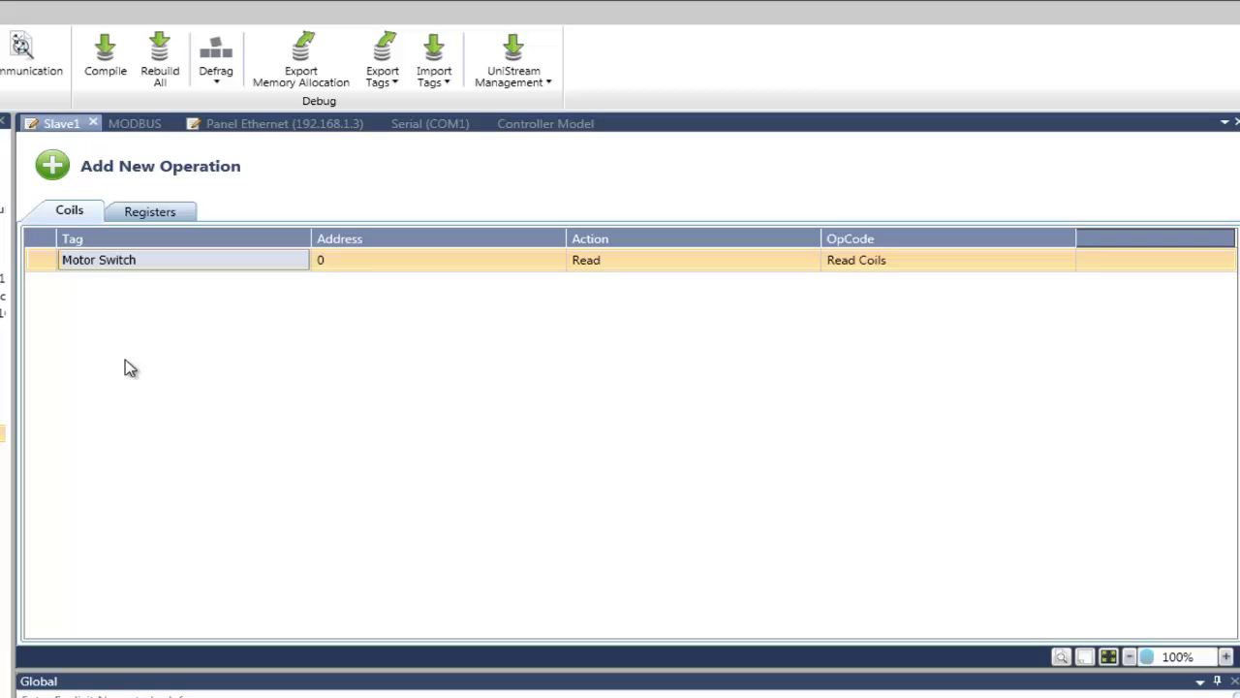
left_click(368, 264)
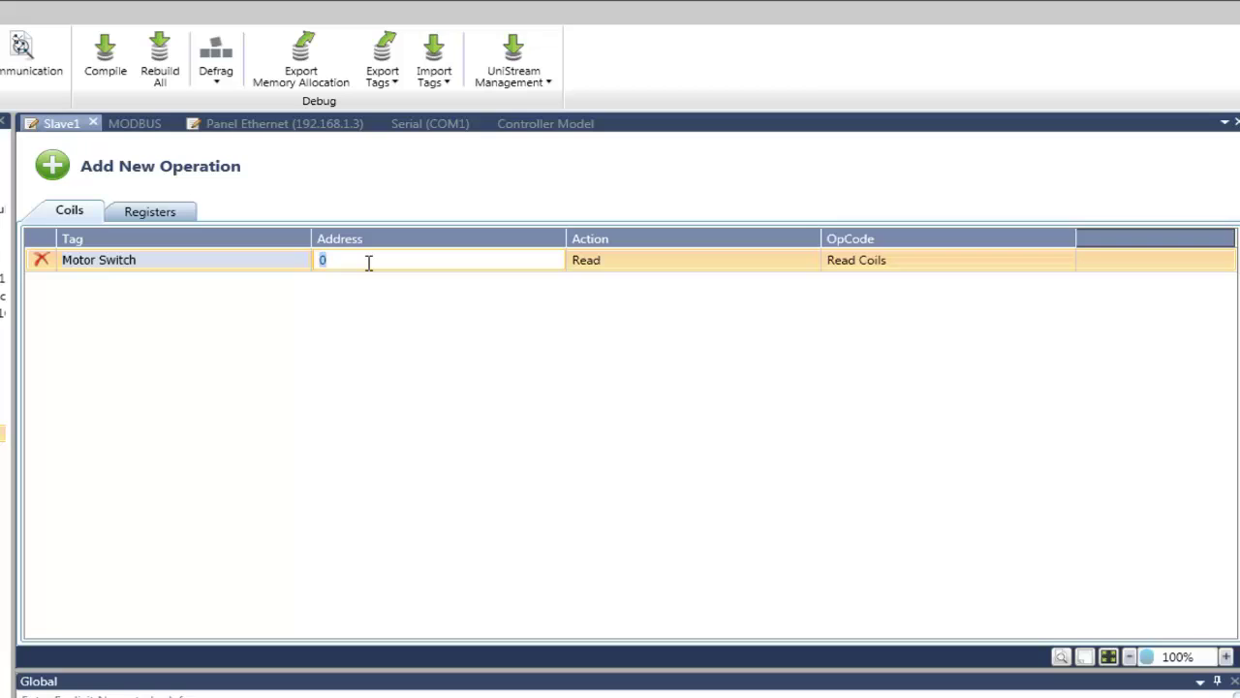
type("40")
key("Return")
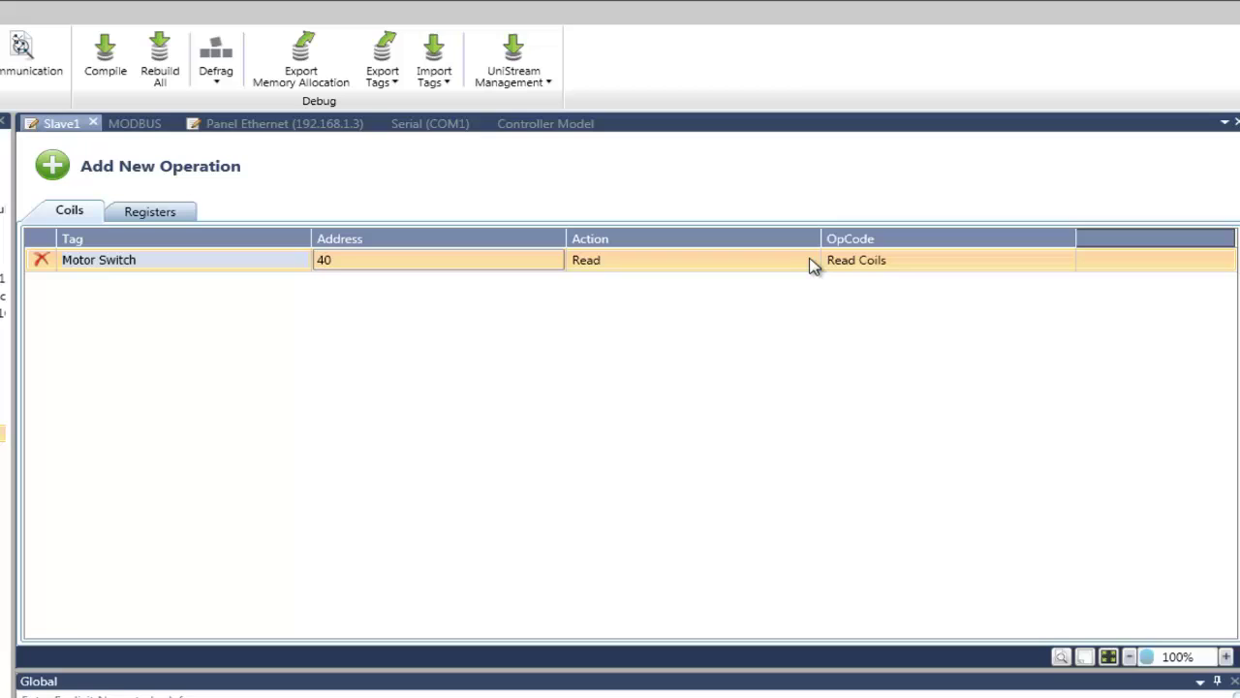
left_click(811, 264)
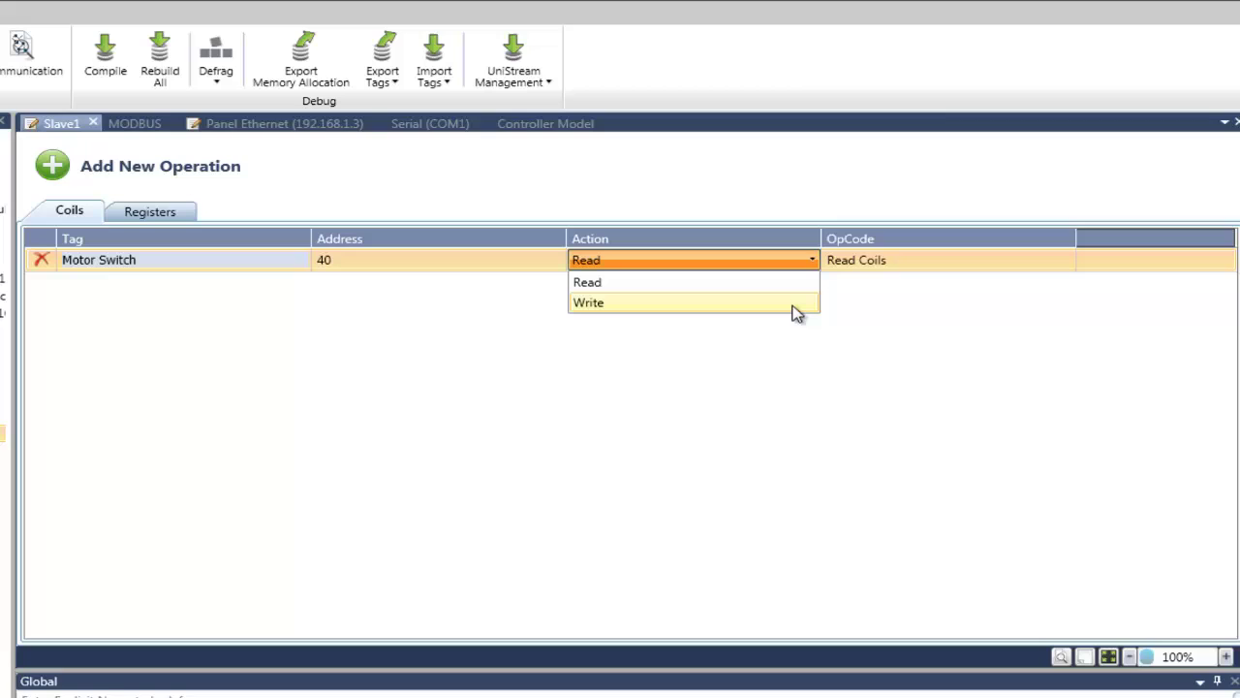
left_click(792, 302)
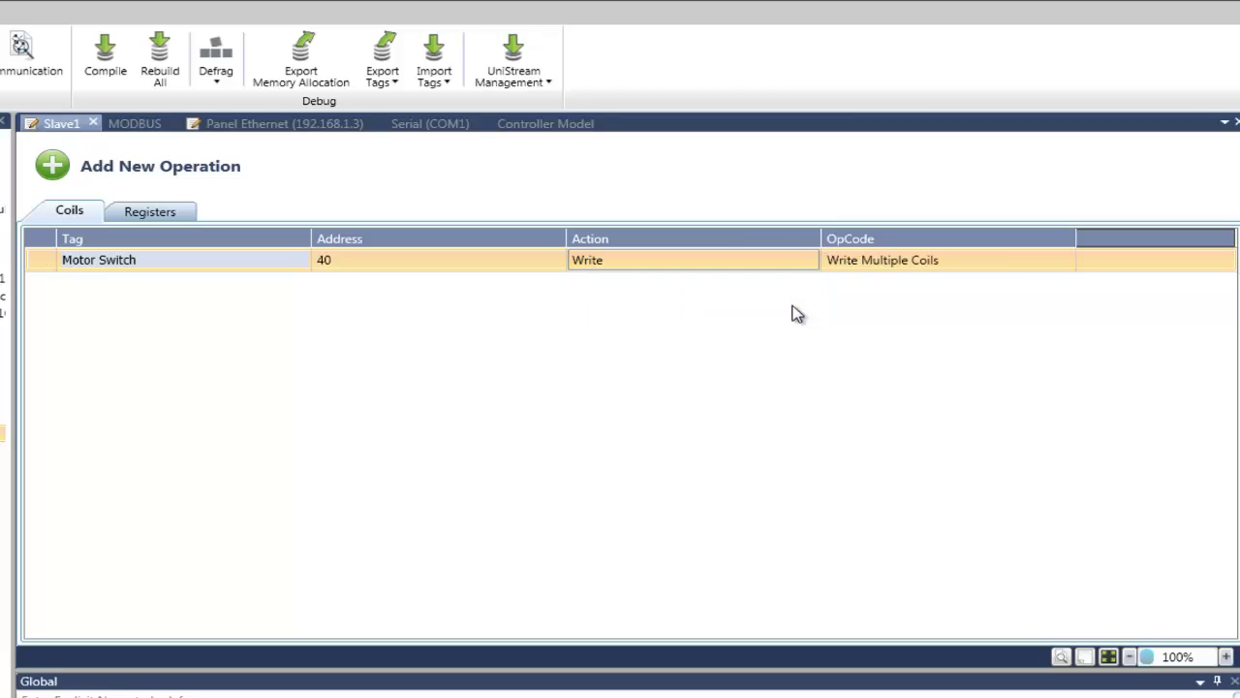
Add a Read register operation for Motor Speed at address 100.
left_click(188, 217)
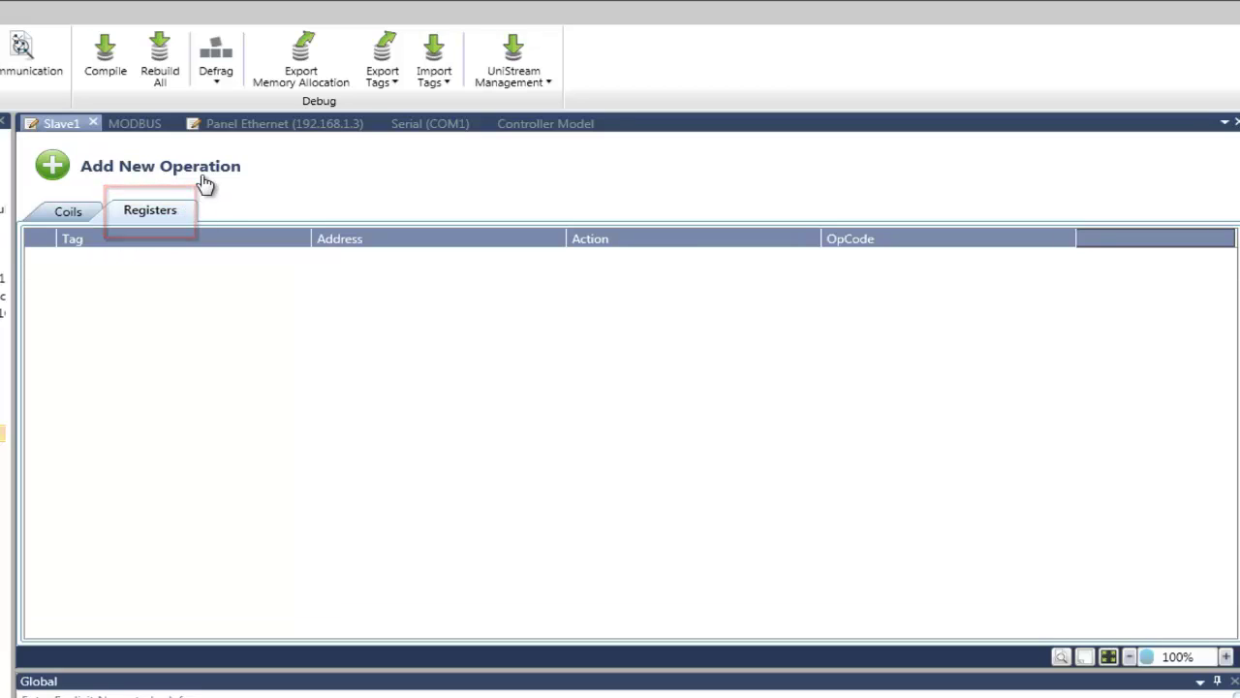
left_click(187, 171)
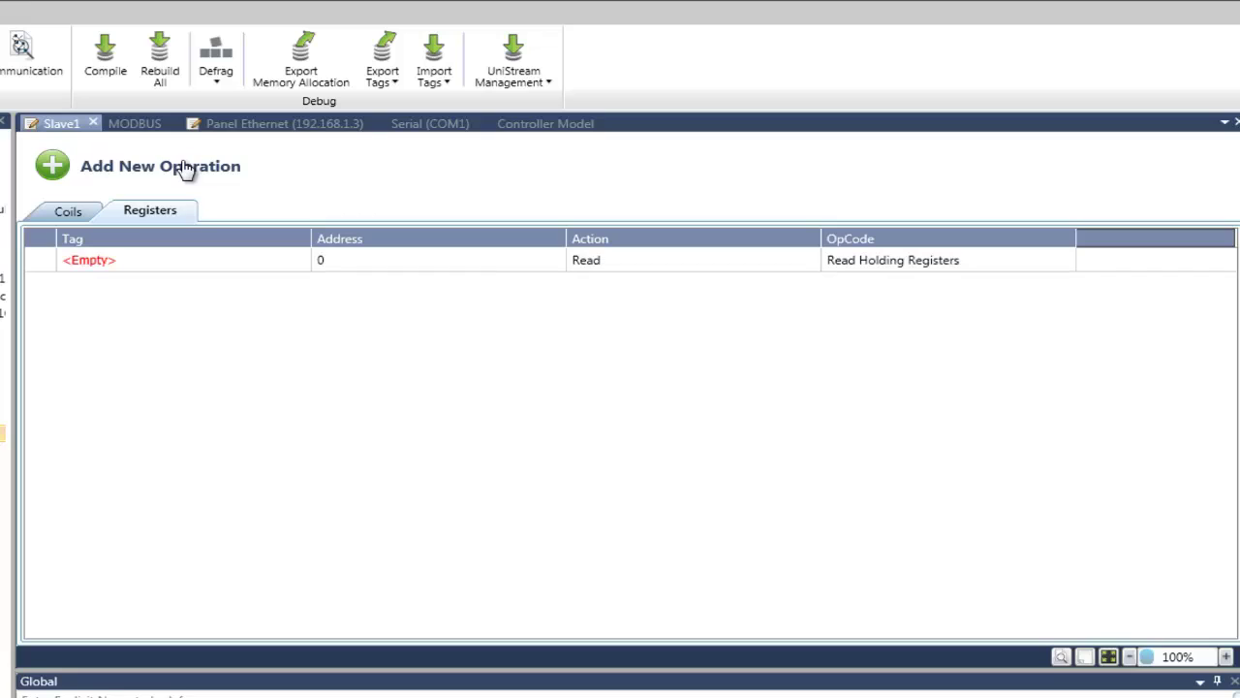
left_click(174, 259)
left_click(176, 260)
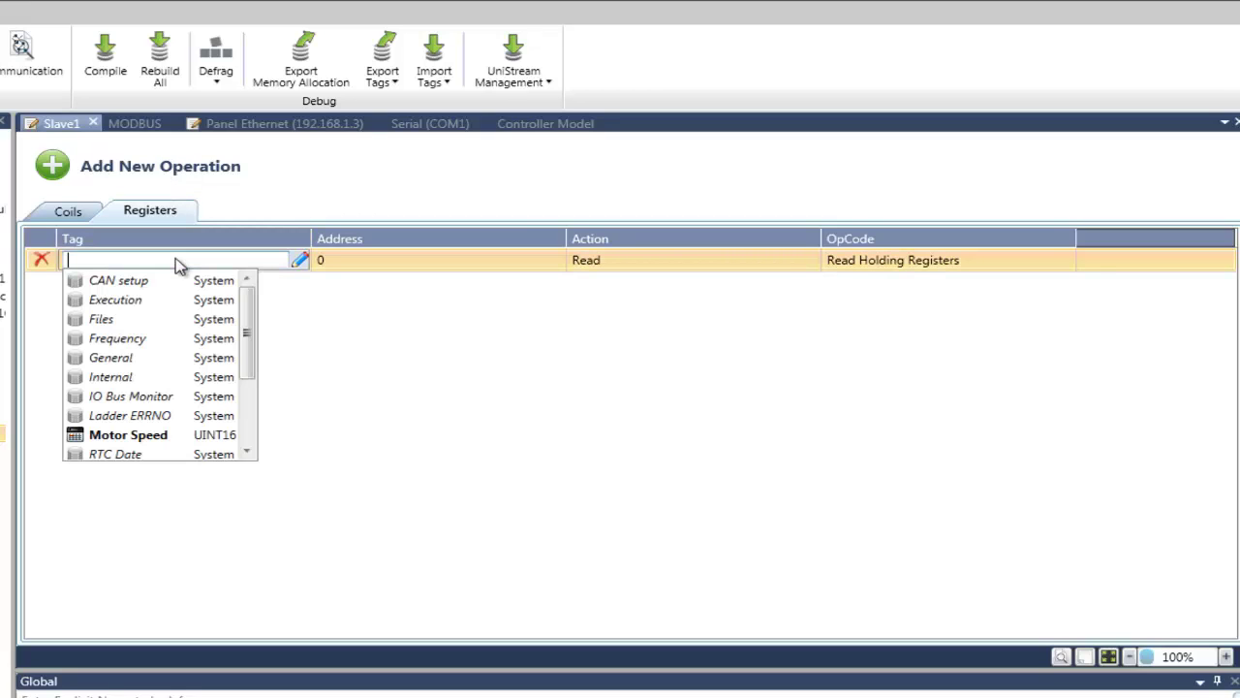
left_click(180, 441)
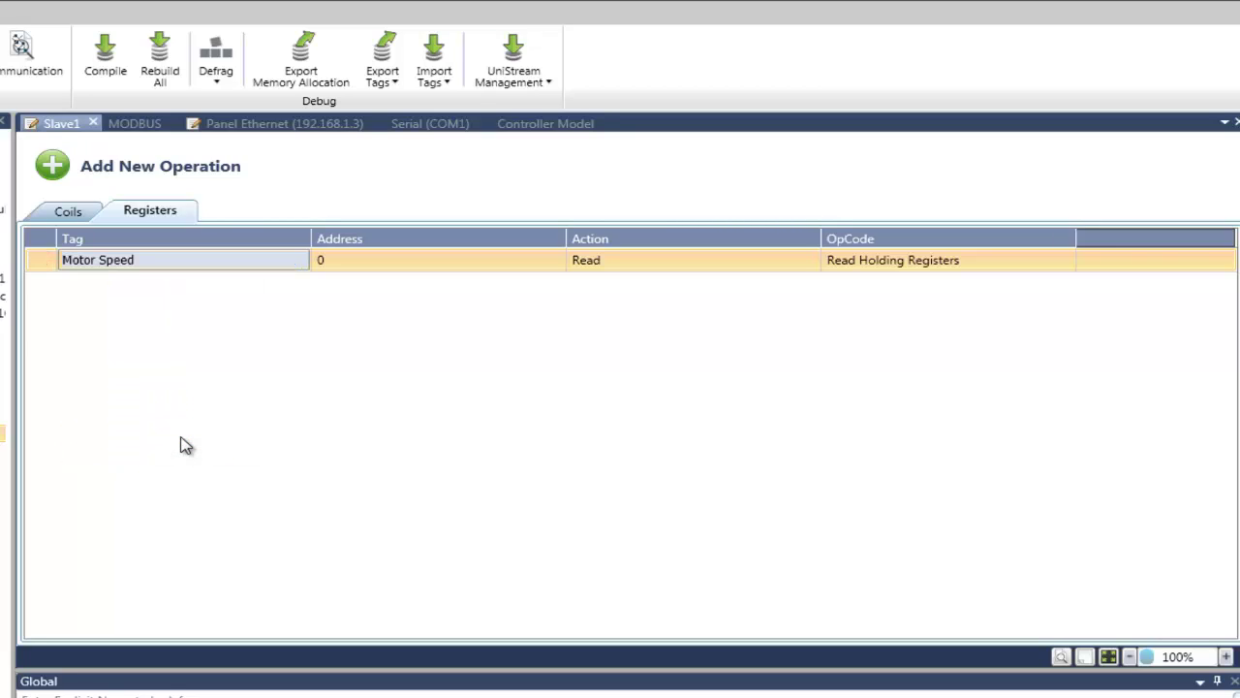
left_click(333, 256)
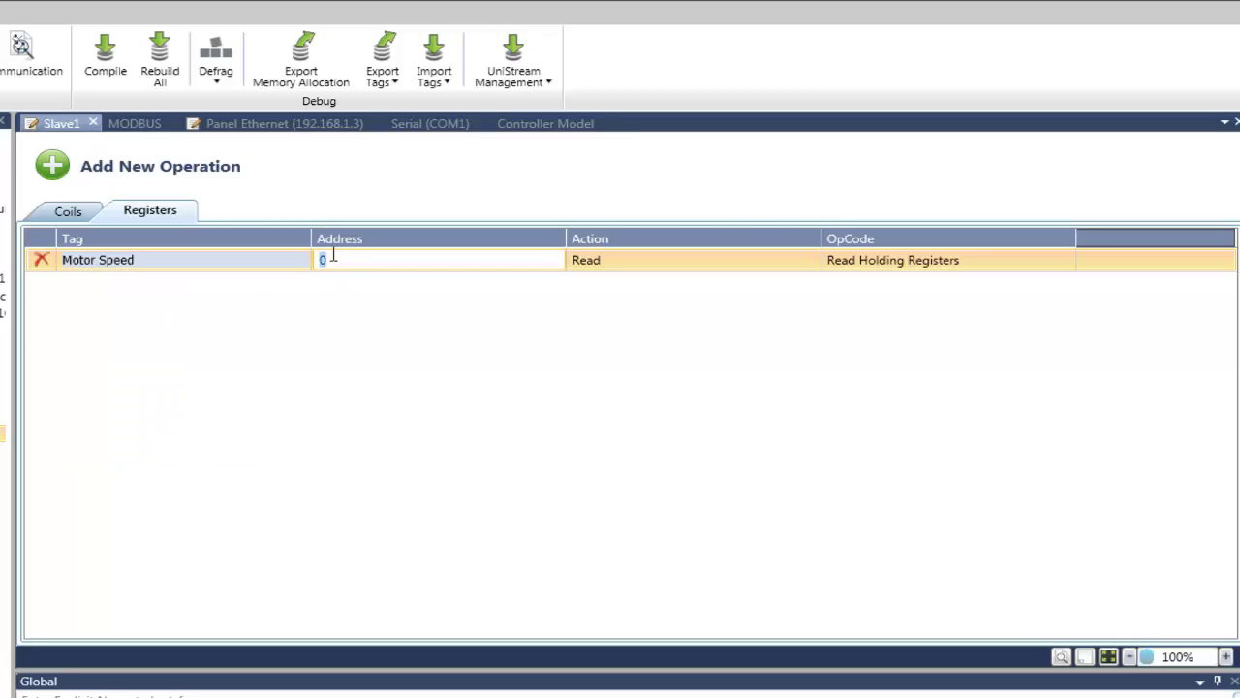
type("100")
left_click(675, 268)
left_click(674, 269)
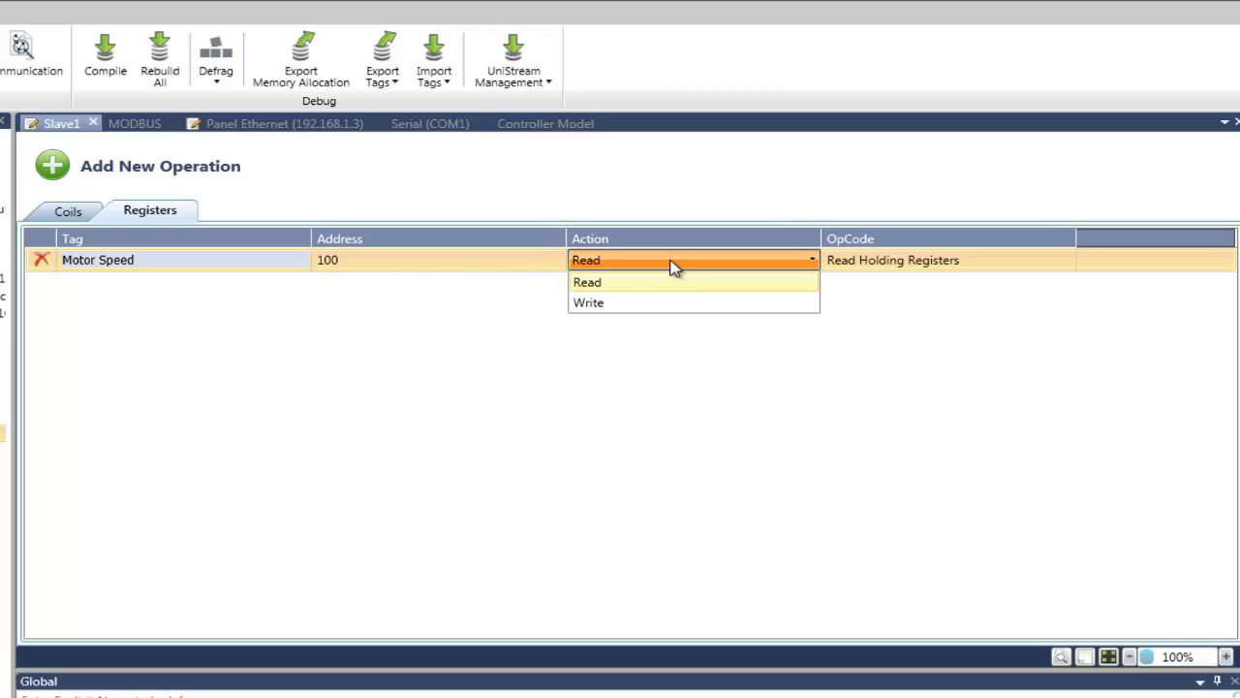
left_click(625, 283)
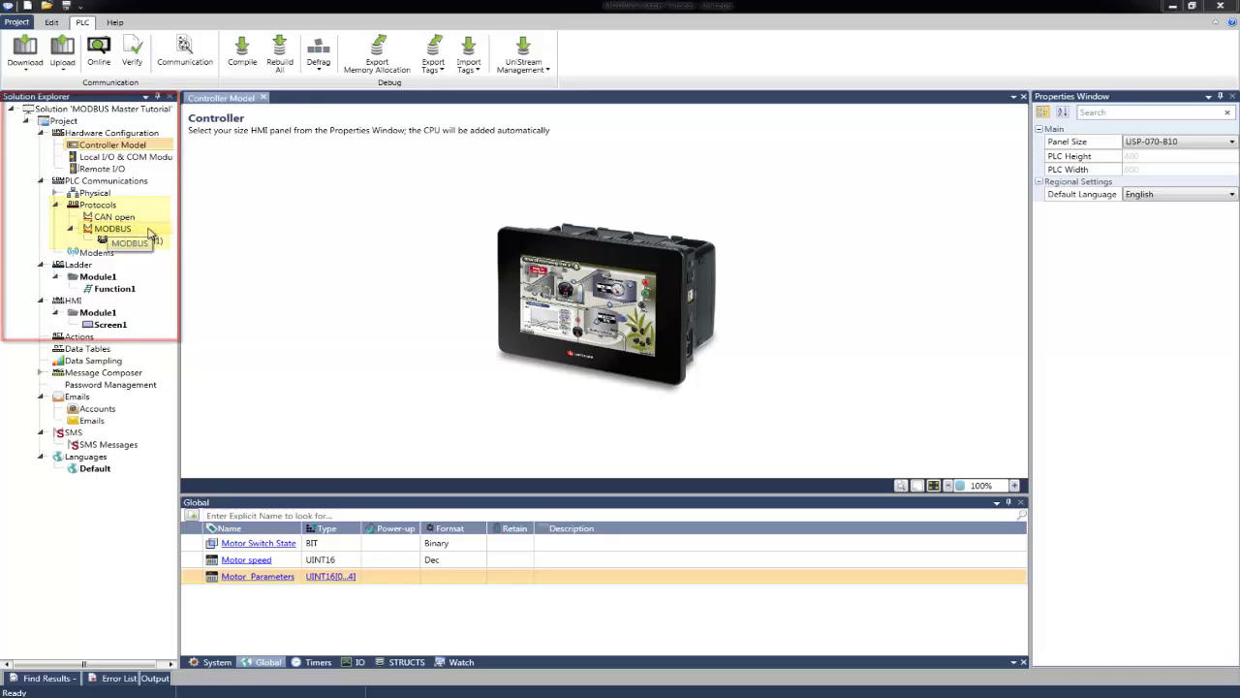
Make the PLC a MODBUS master with Remote Slave1 and review its RS_UDT tag members.
double_click(150, 233)
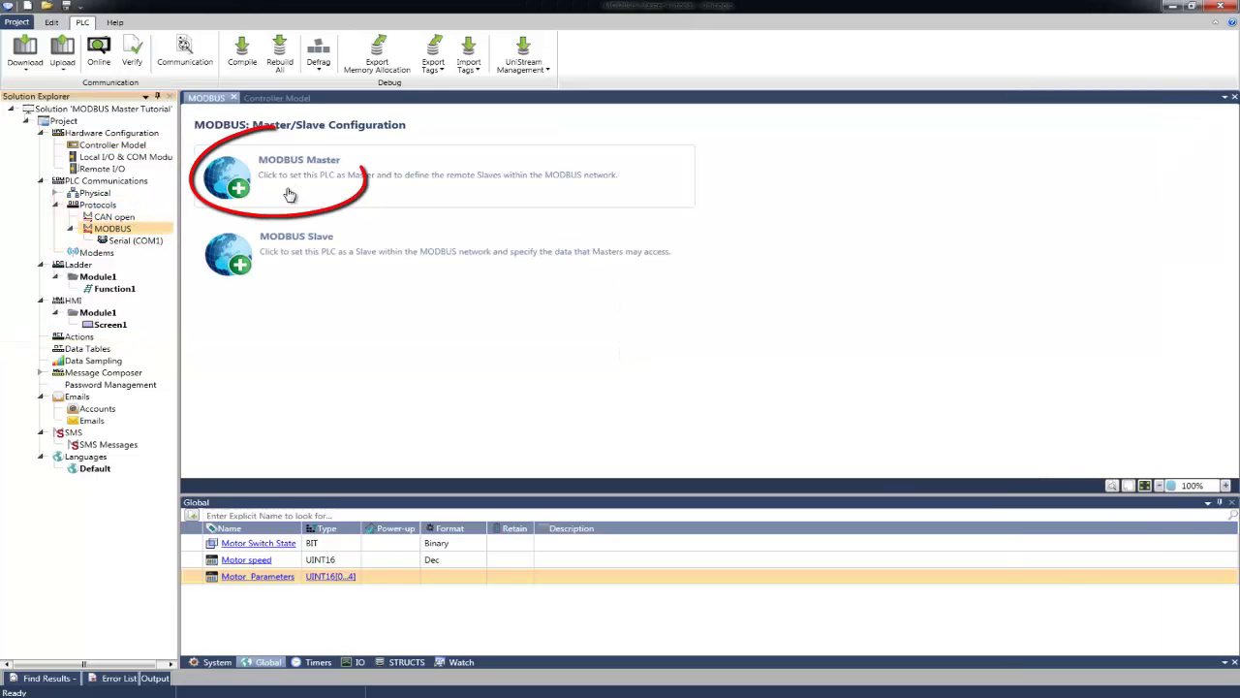
left_click(290, 191)
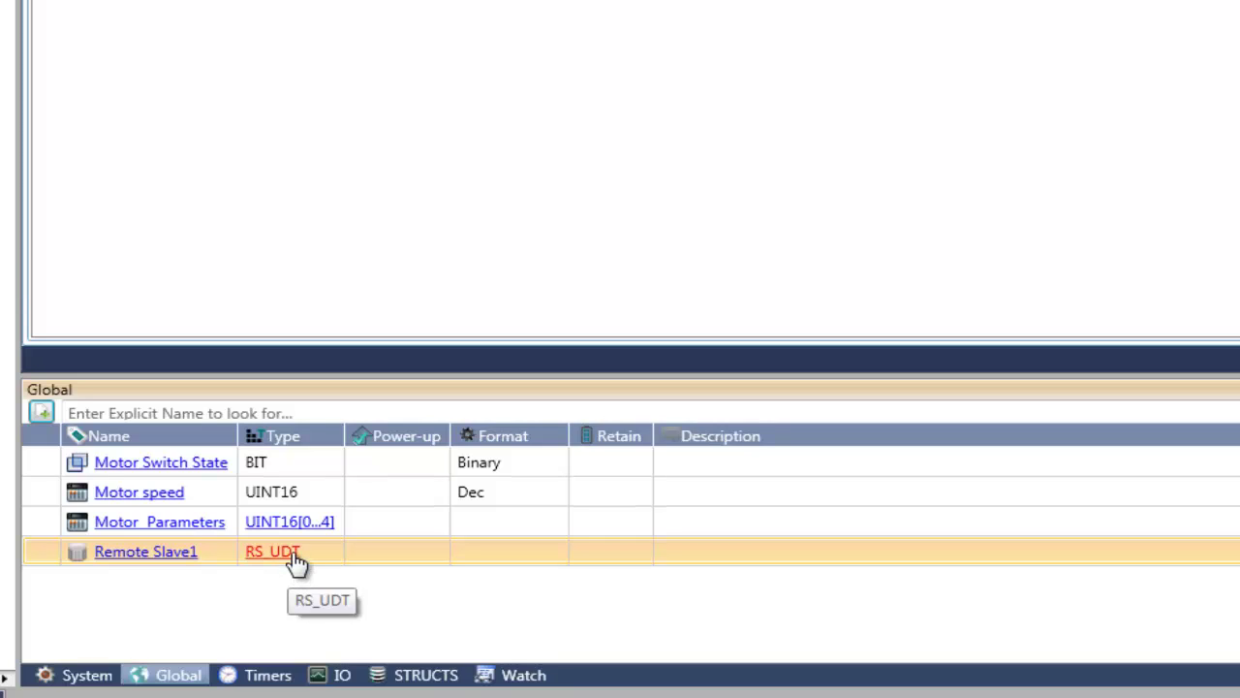
left_click(296, 560)
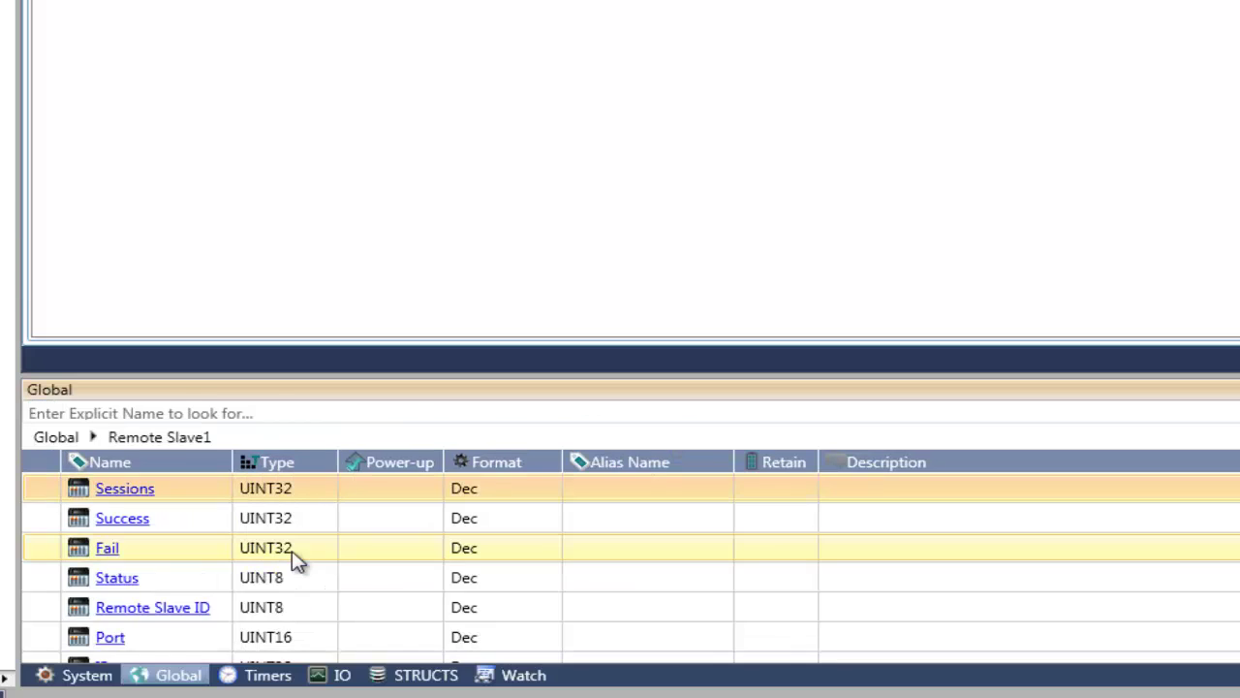
scroll(1094, 572, "down", 1)
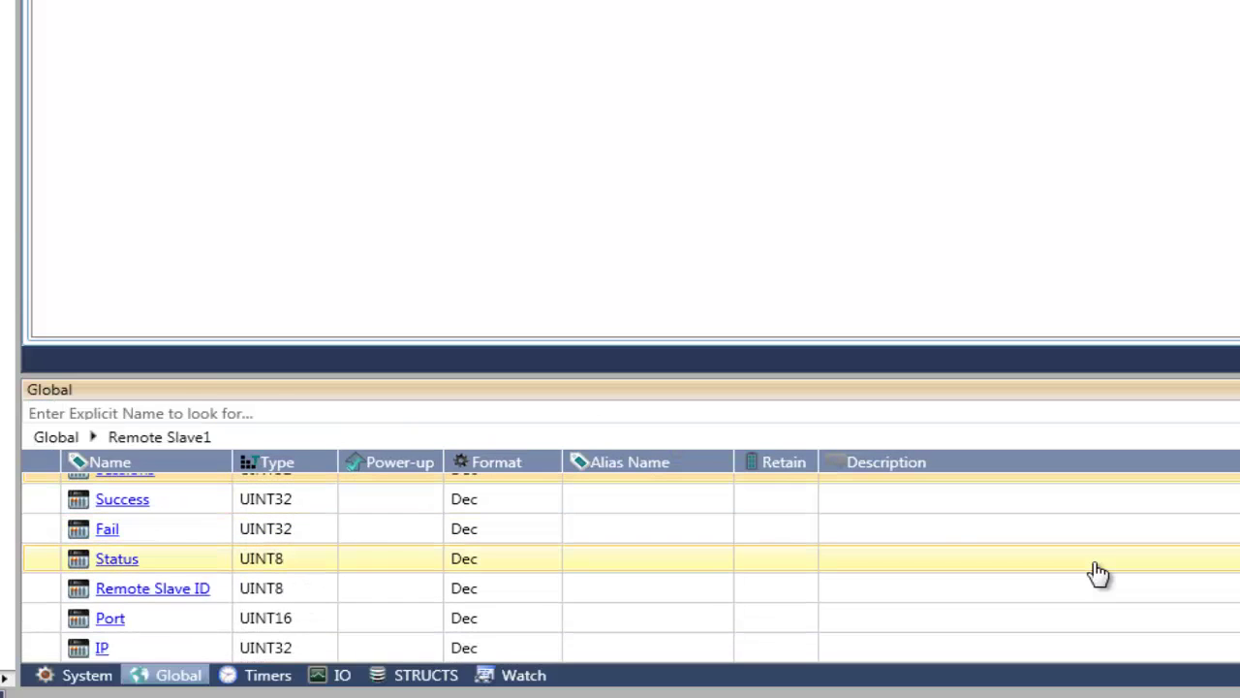
scroll(1095, 572, "up", 1)
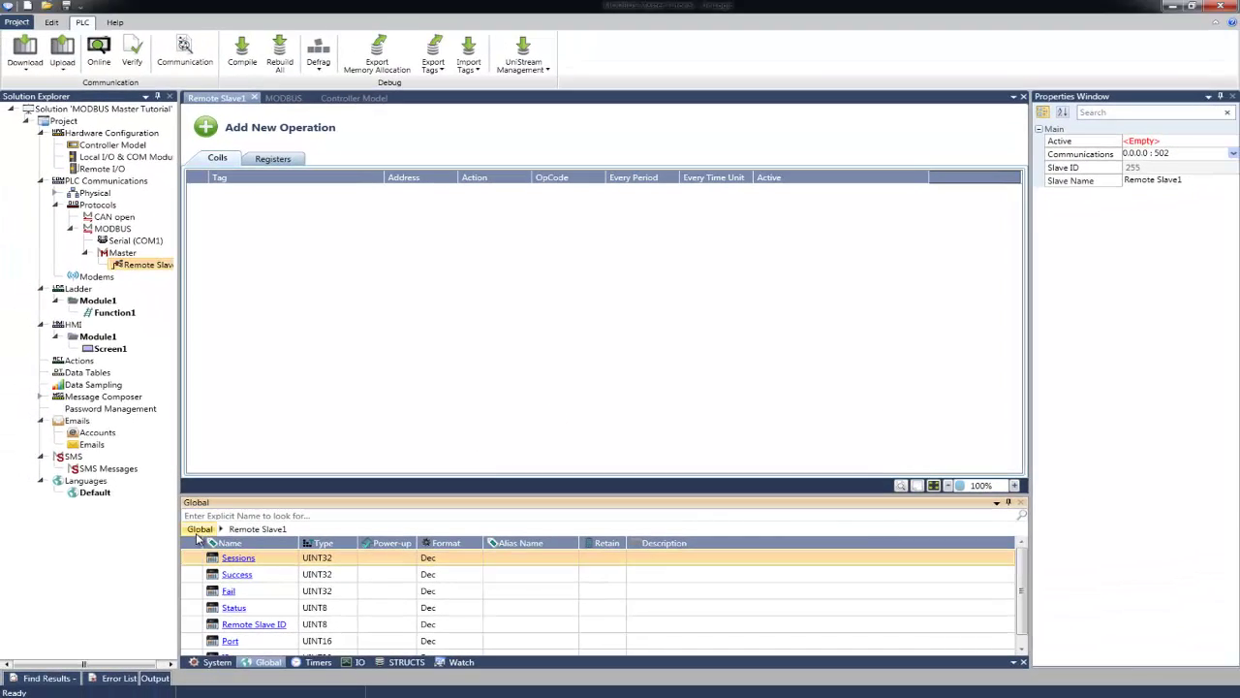
left_click(195, 525)
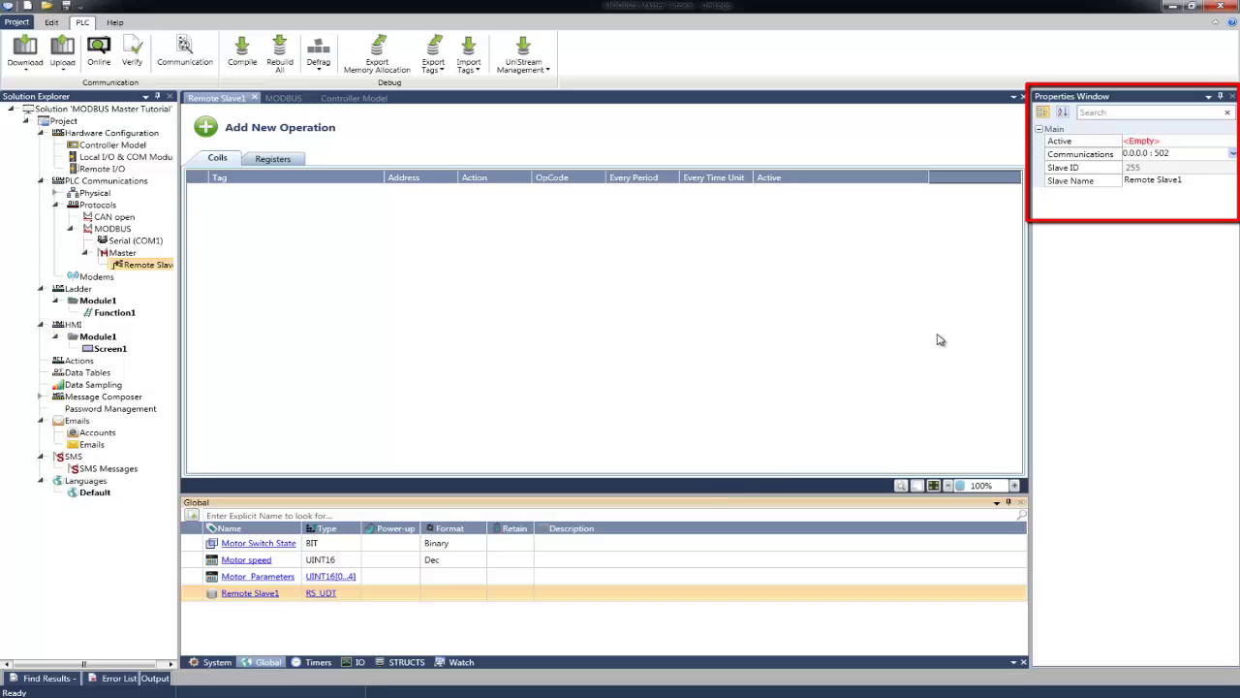
Set Remote Slave1's communications to Panel Ethernet, IP 192.168.1.3, port 502.
left_click(1234, 155)
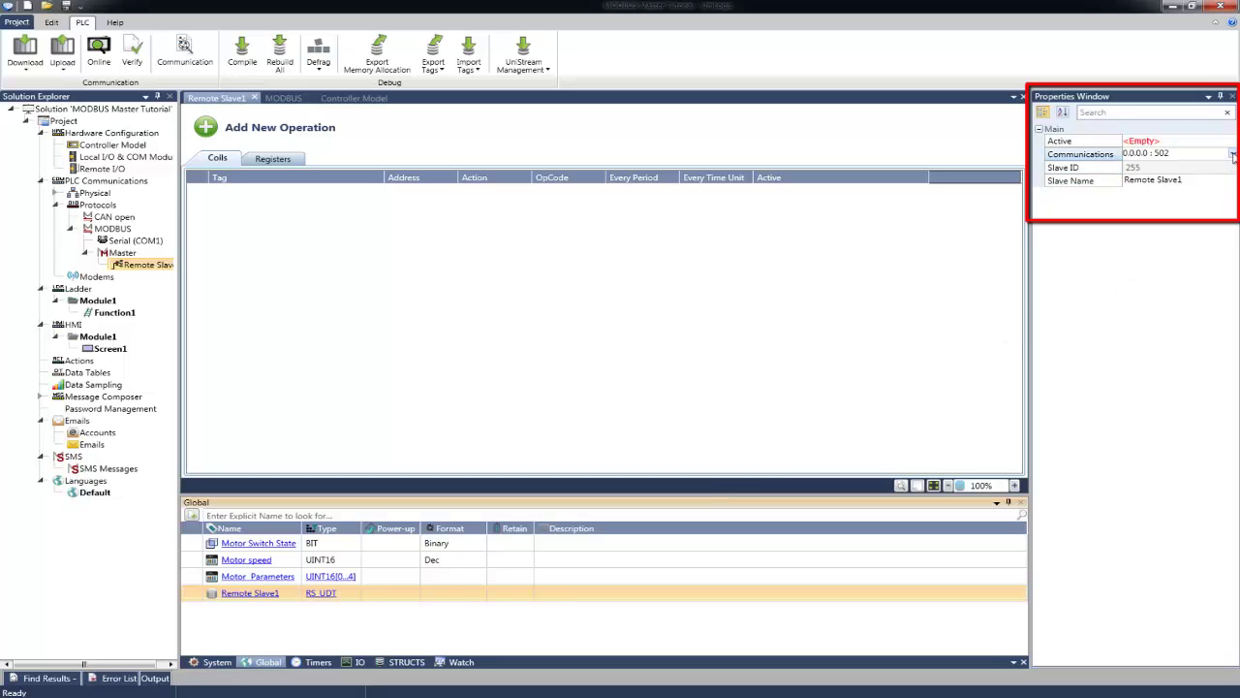
left_click(1233, 157)
left_click(1231, 178)
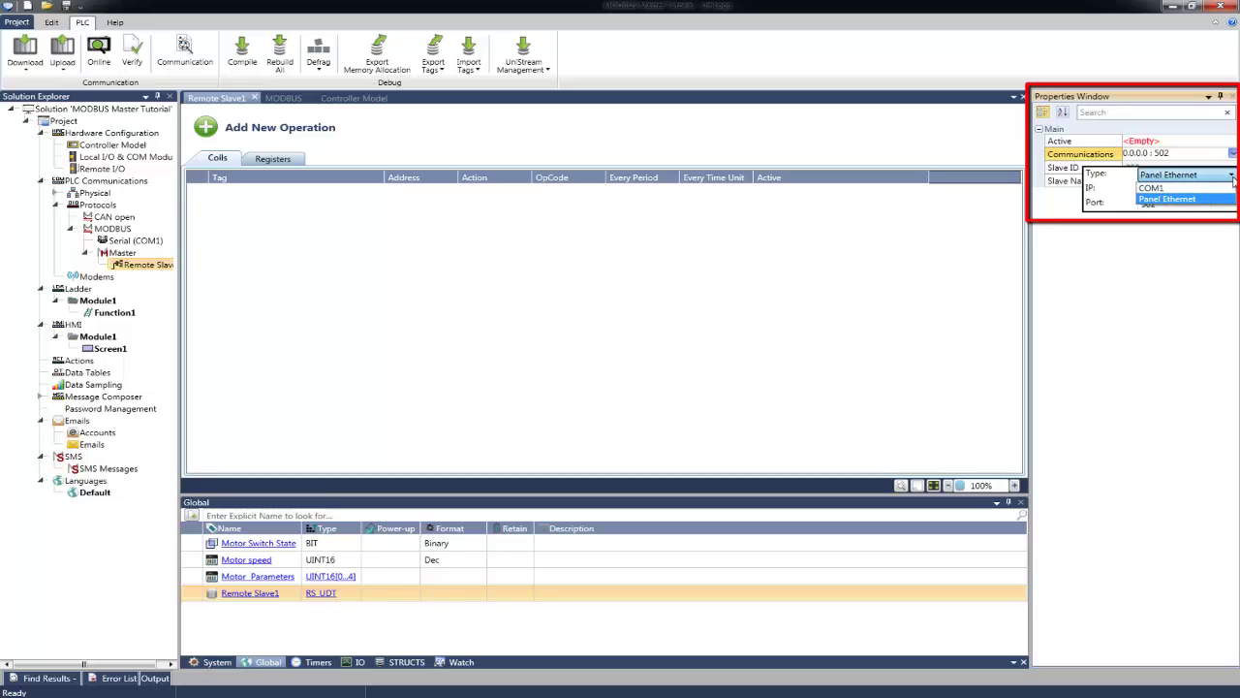
left_click(1232, 179)
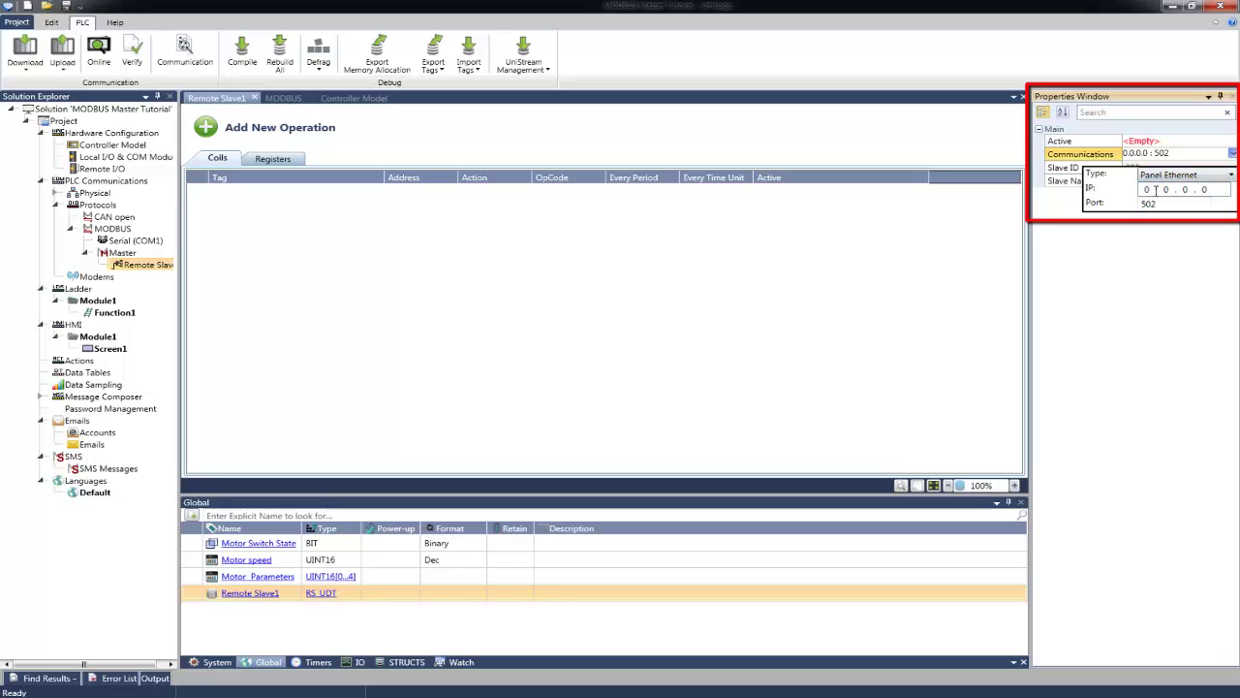
type("192.168. 1 . 3")
left_click(1160, 231)
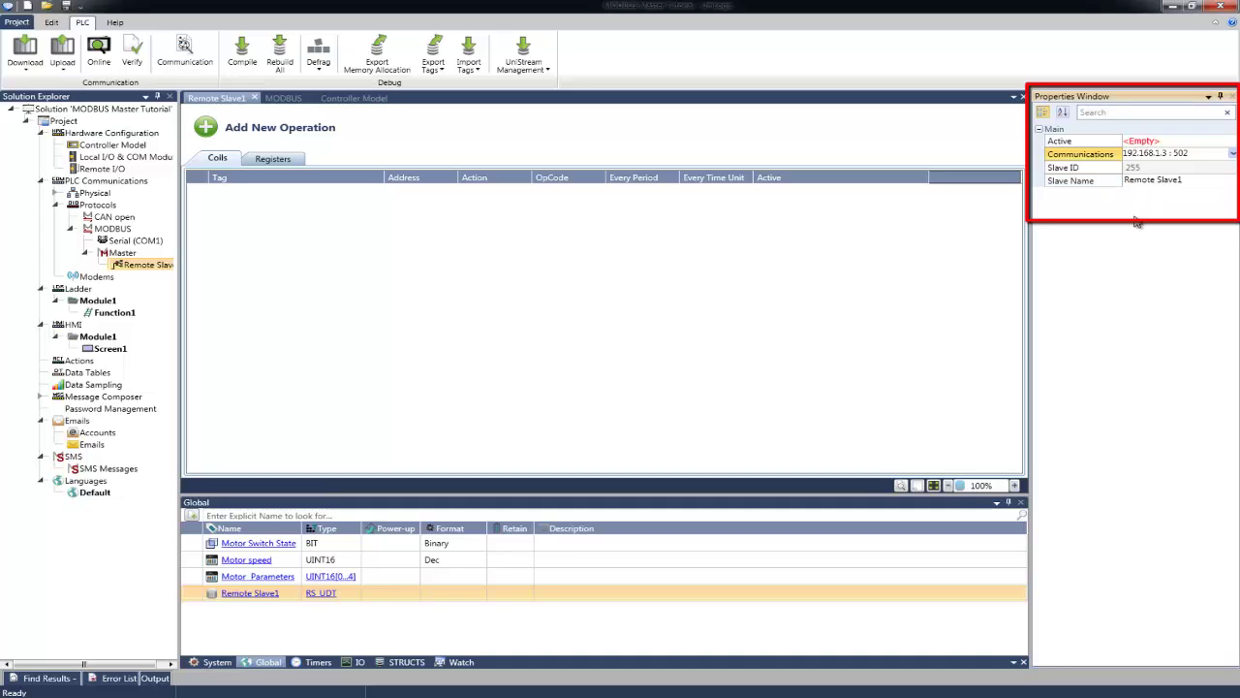
Assign a newly created BIT tag named 'Active' to Remote Slave1's Active property.
left_click(1143, 141)
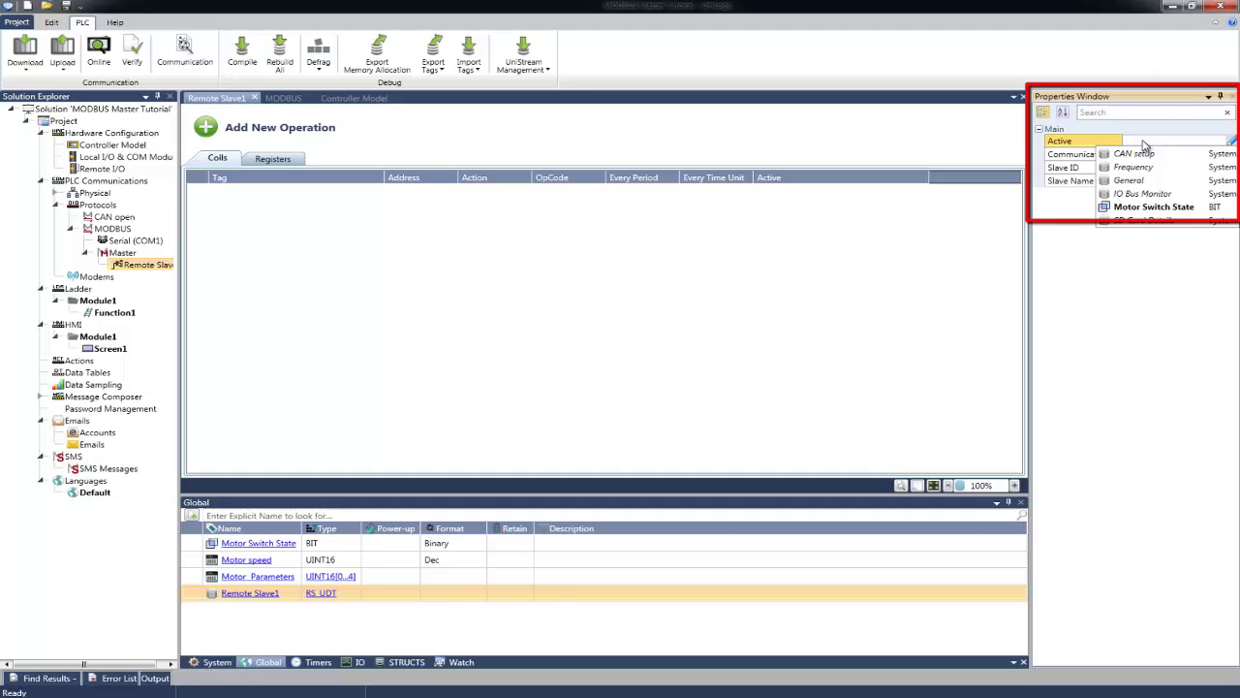
left_click(1231, 142)
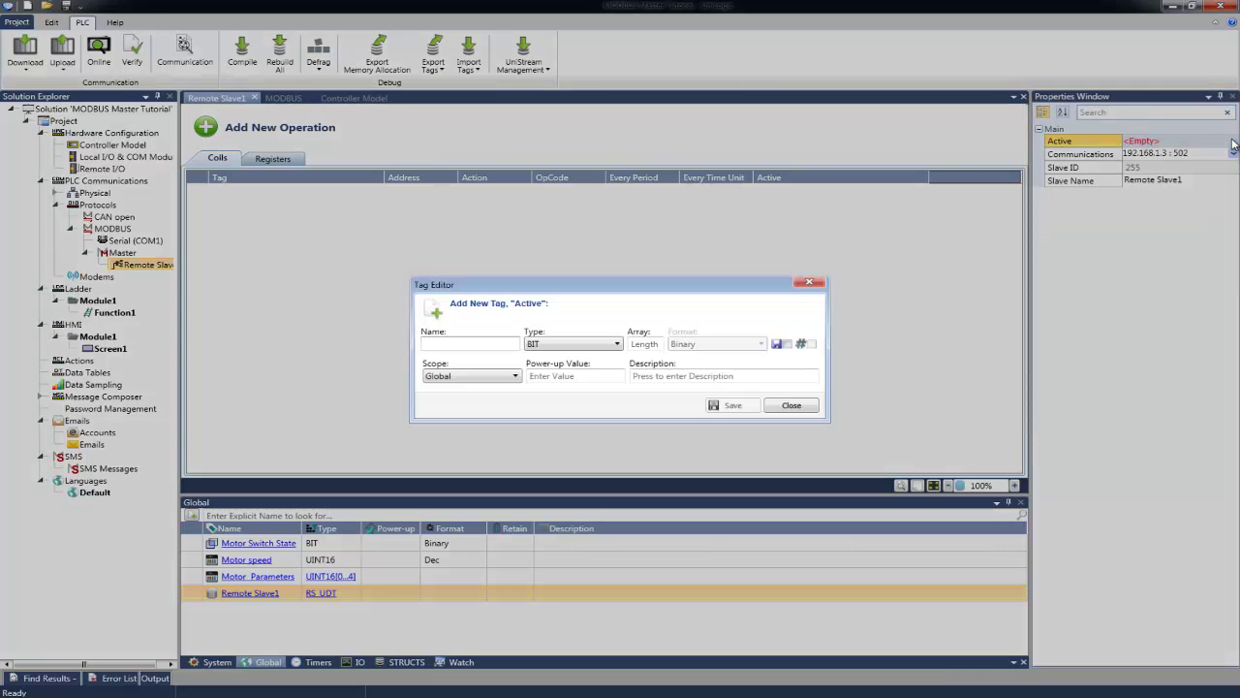
type("Active")
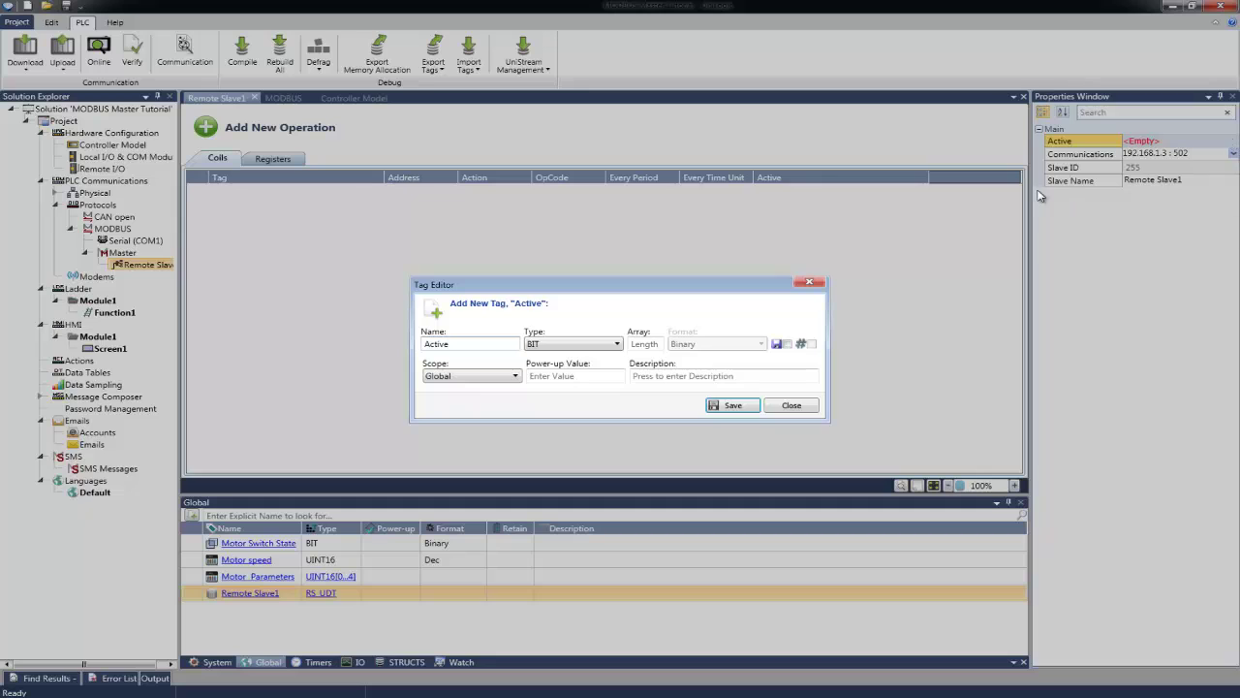
left_click(732, 408)
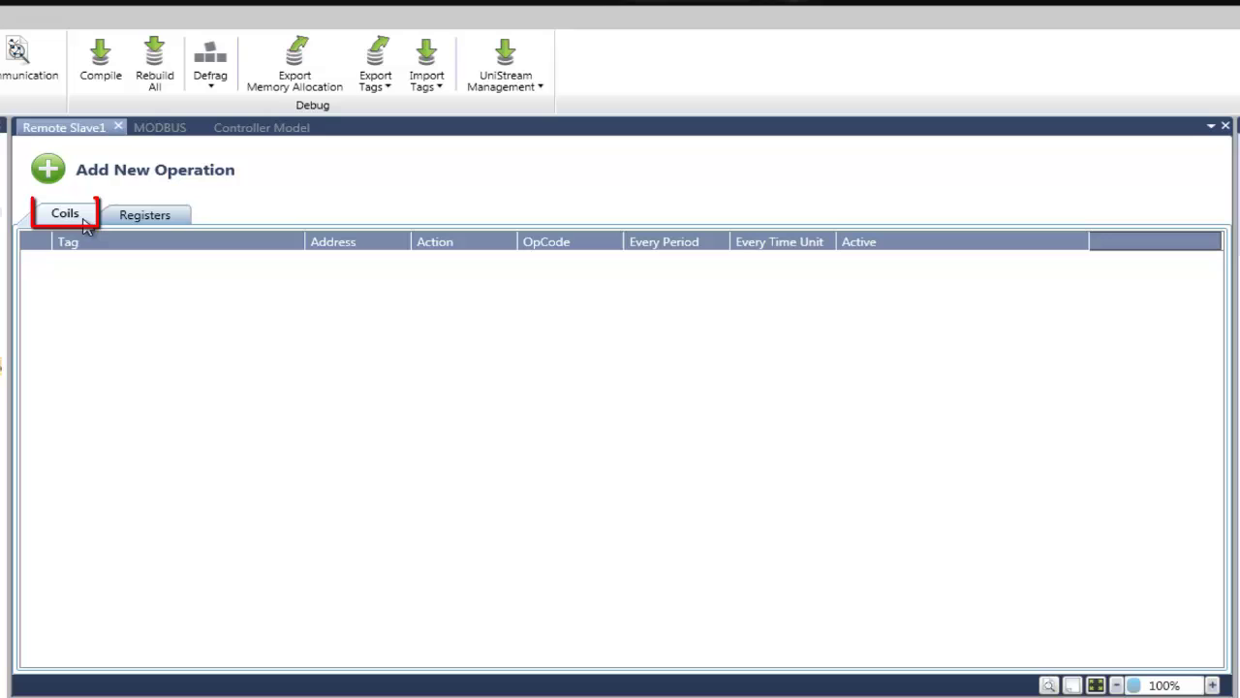
Add a coil operation for Motor Switch State at address 40.
left_click(132, 174)
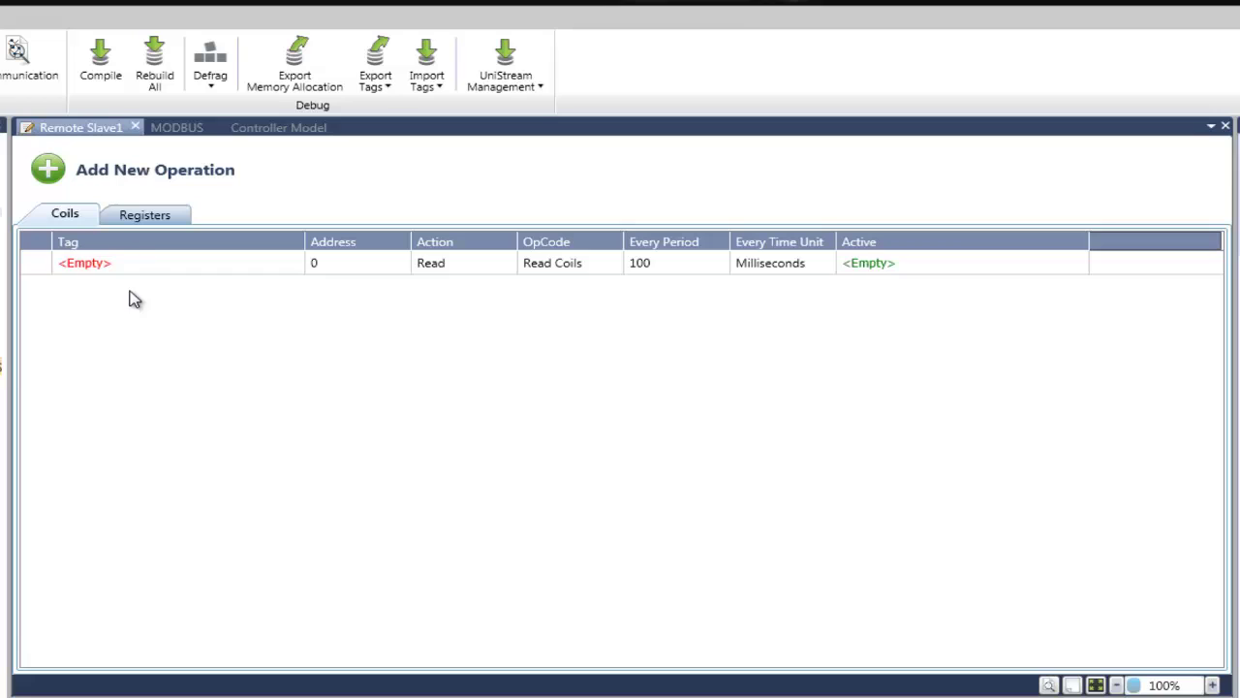
left_click(136, 262)
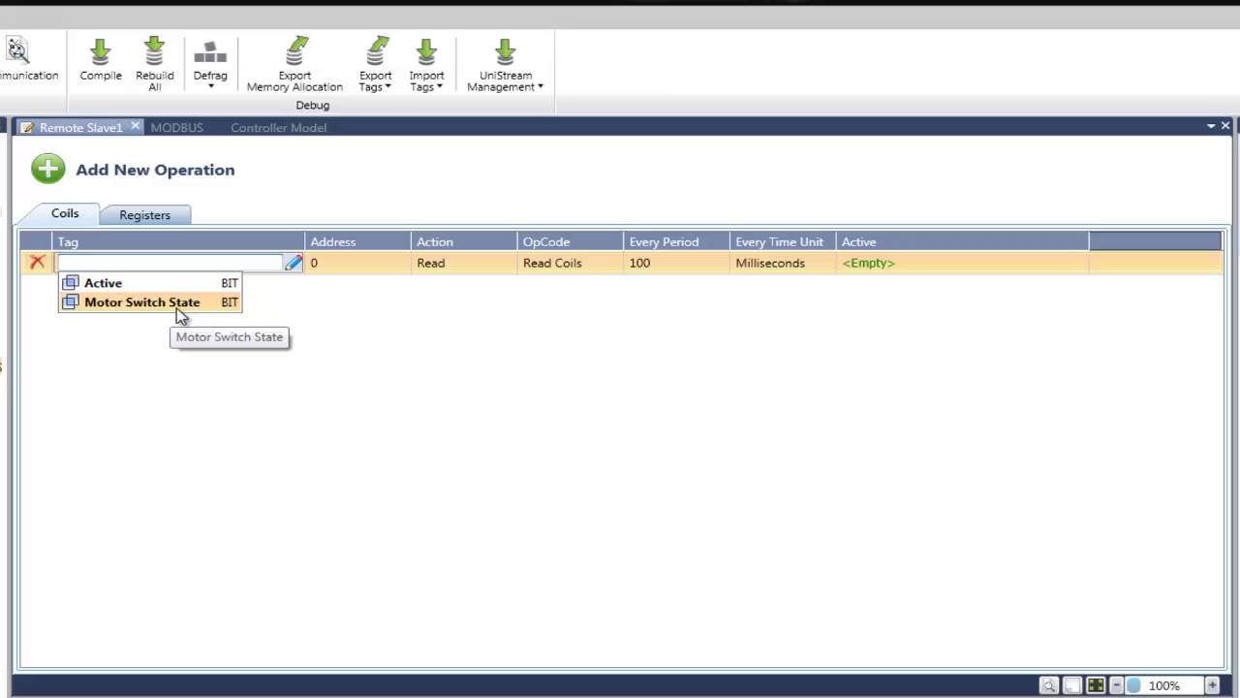
left_click(177, 302)
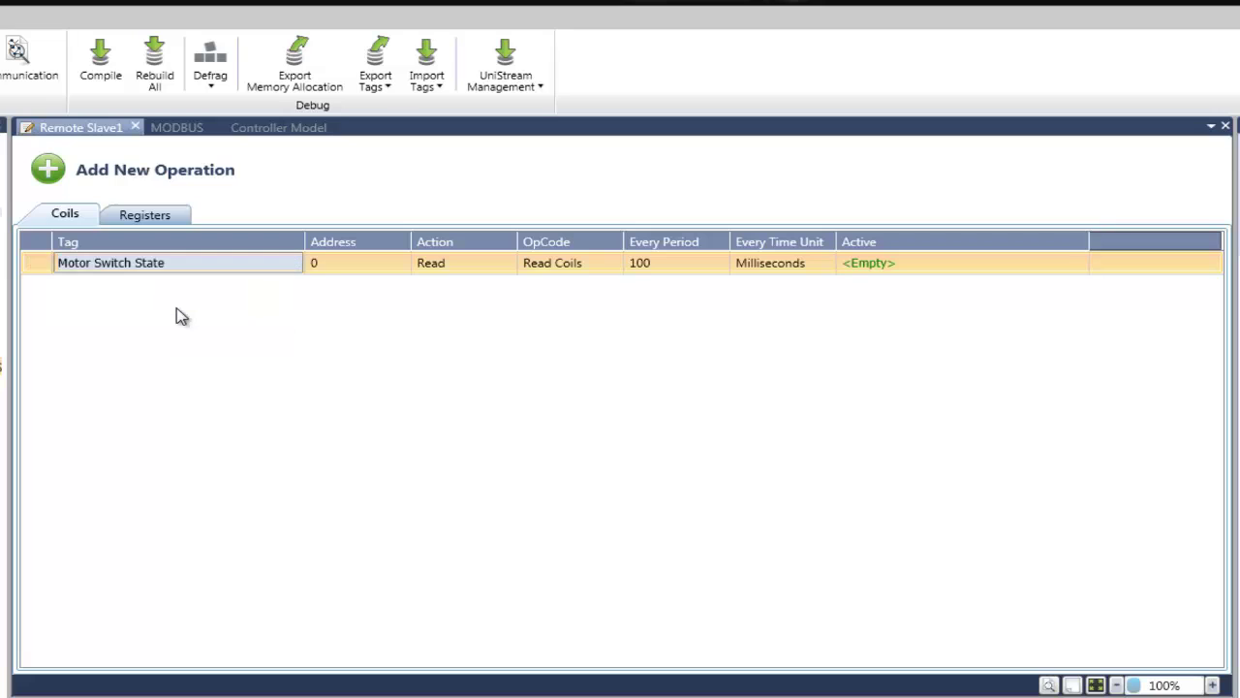
left_click(333, 262)
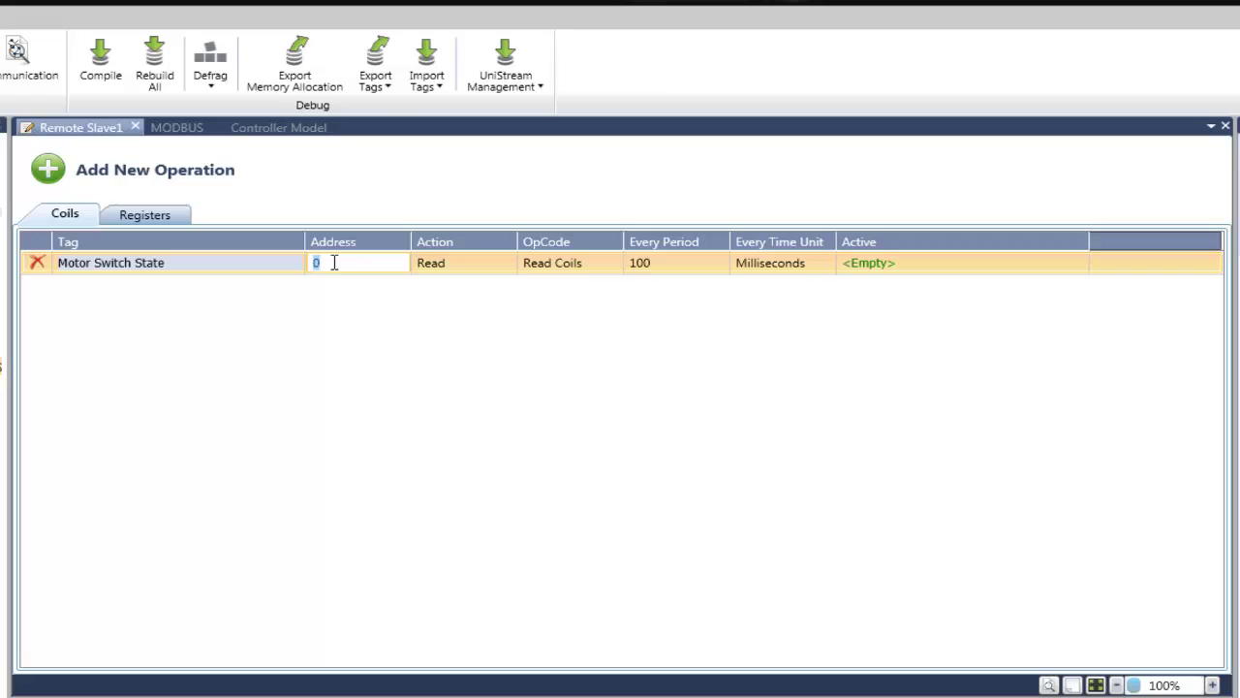
type("40")
key("Return")
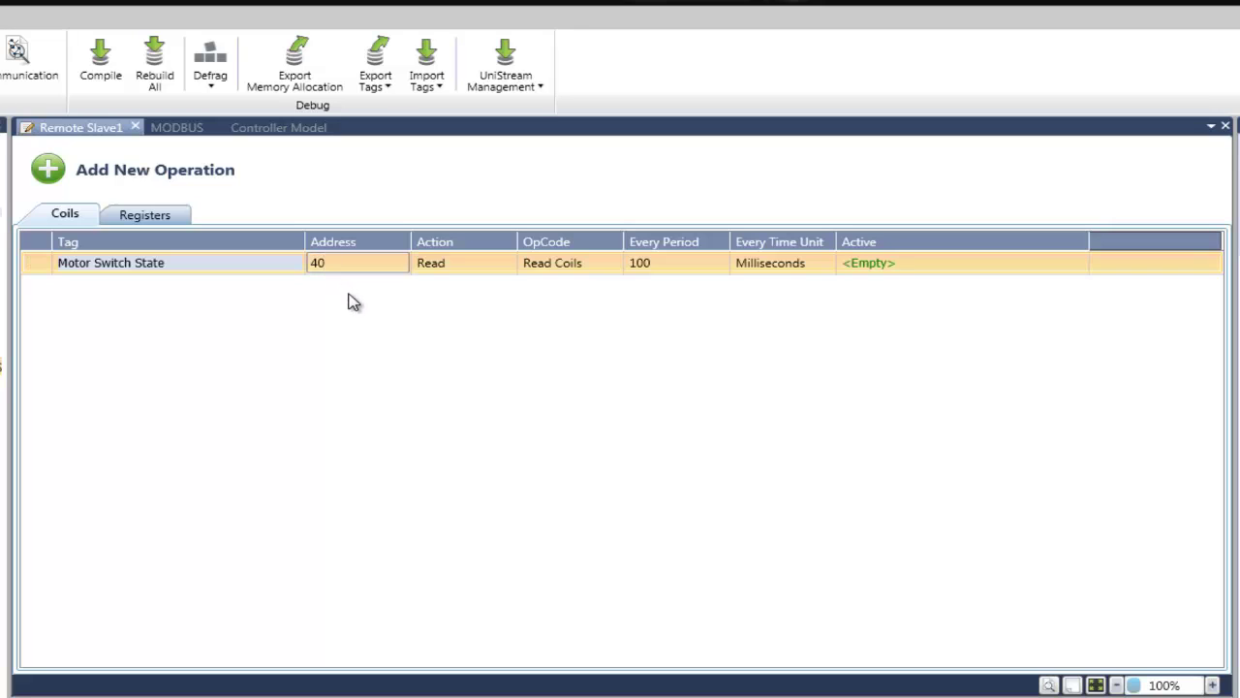
Change the Motor Switch State coil operation to Write using Write Multiple Coils, every 100 ms.
left_click(501, 269)
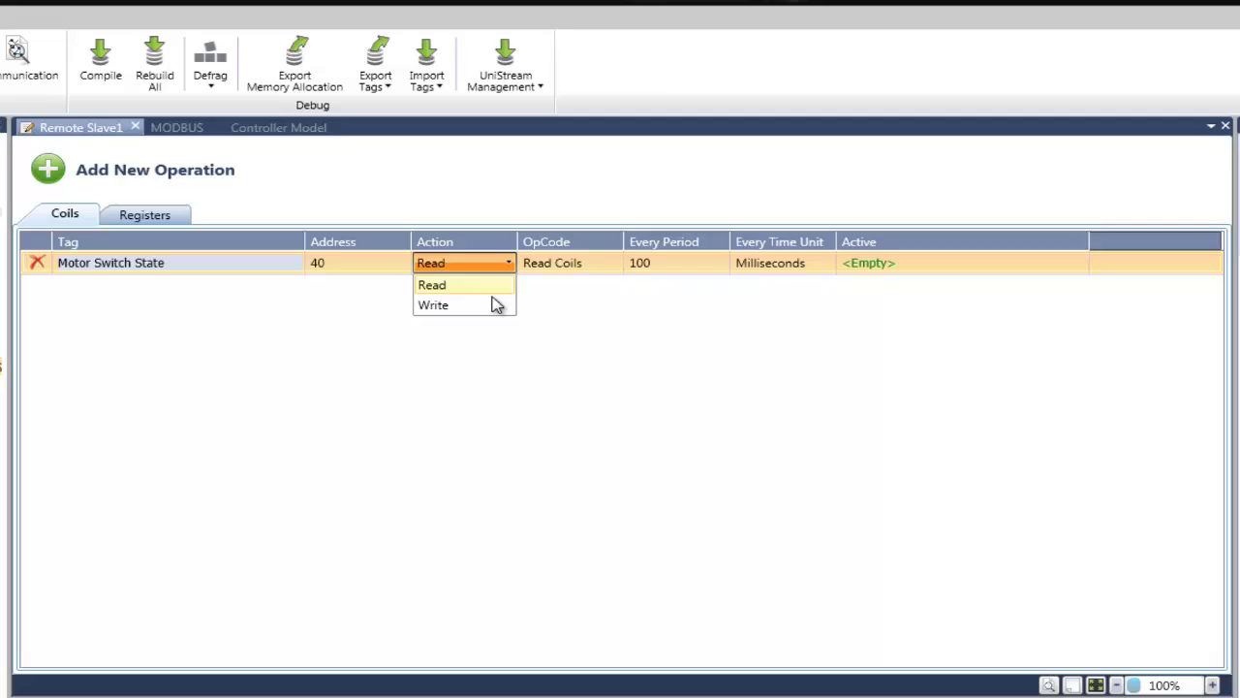
left_click(495, 306)
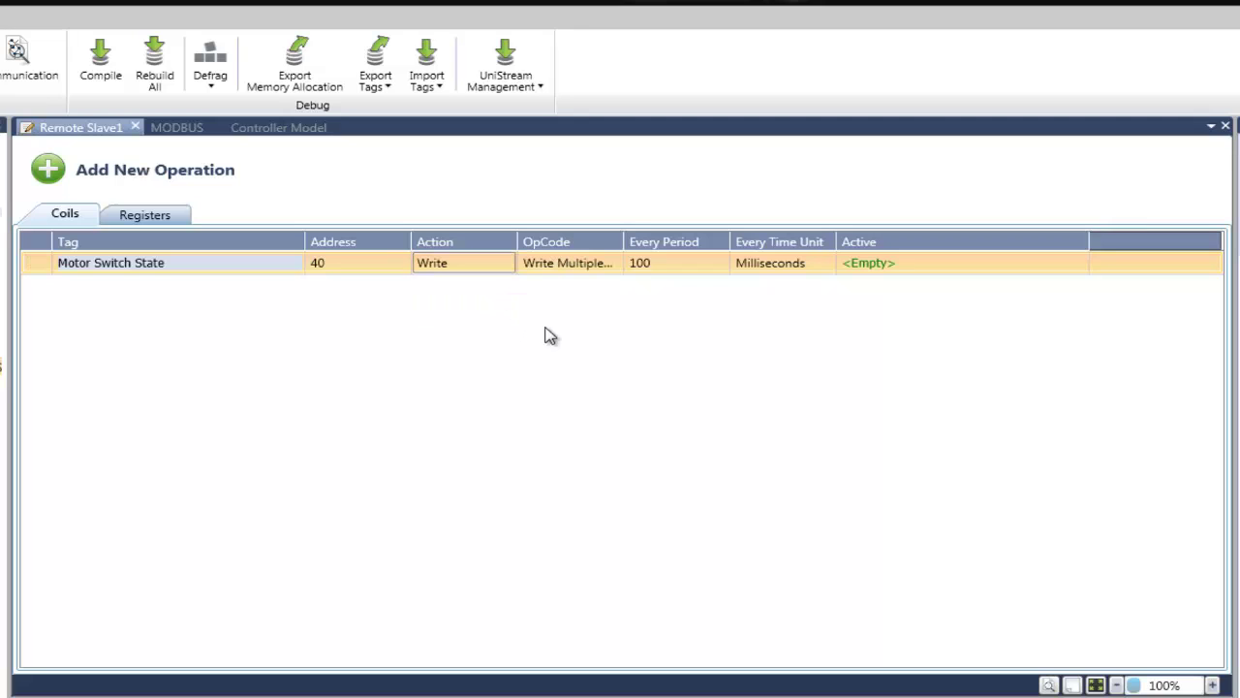
left_click(619, 265)
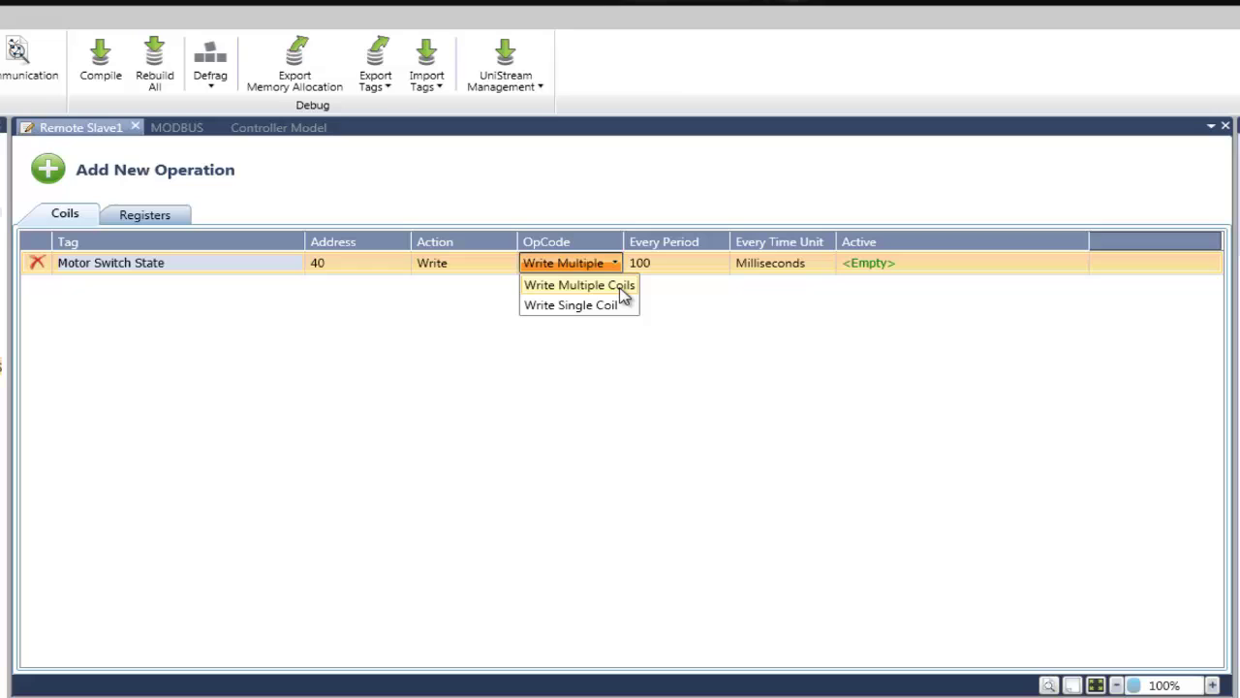
left_click(627, 291)
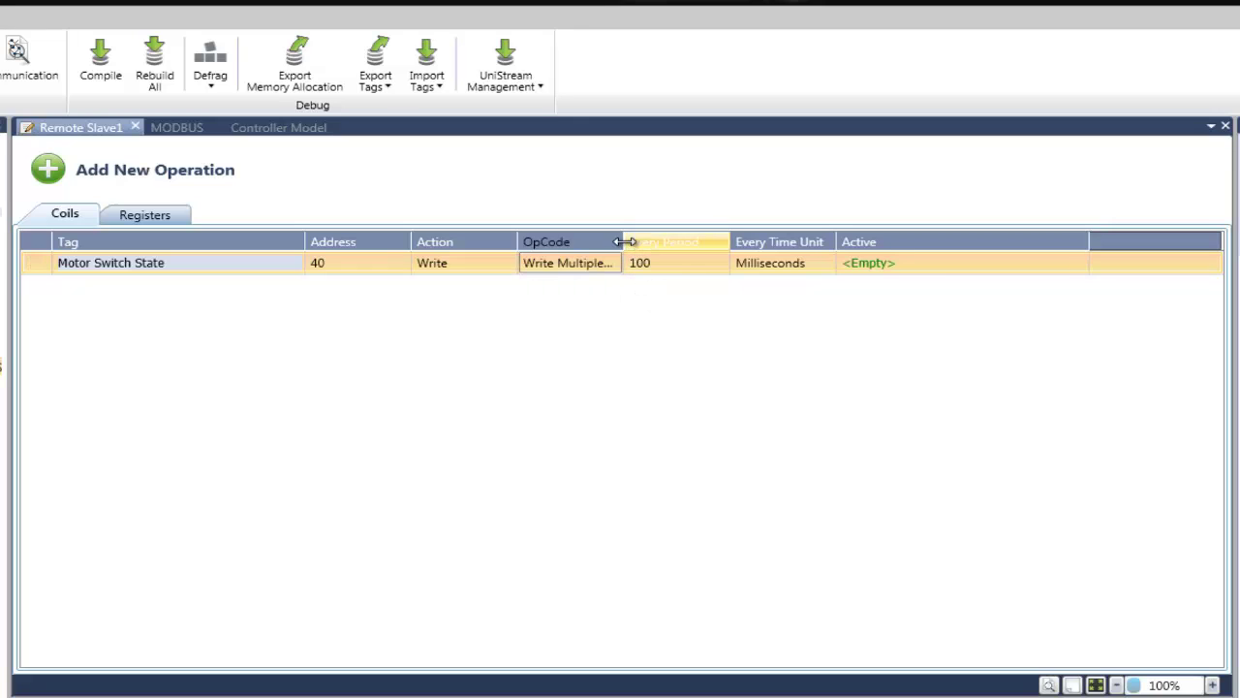
left_click_drag(625, 242, 659, 243)
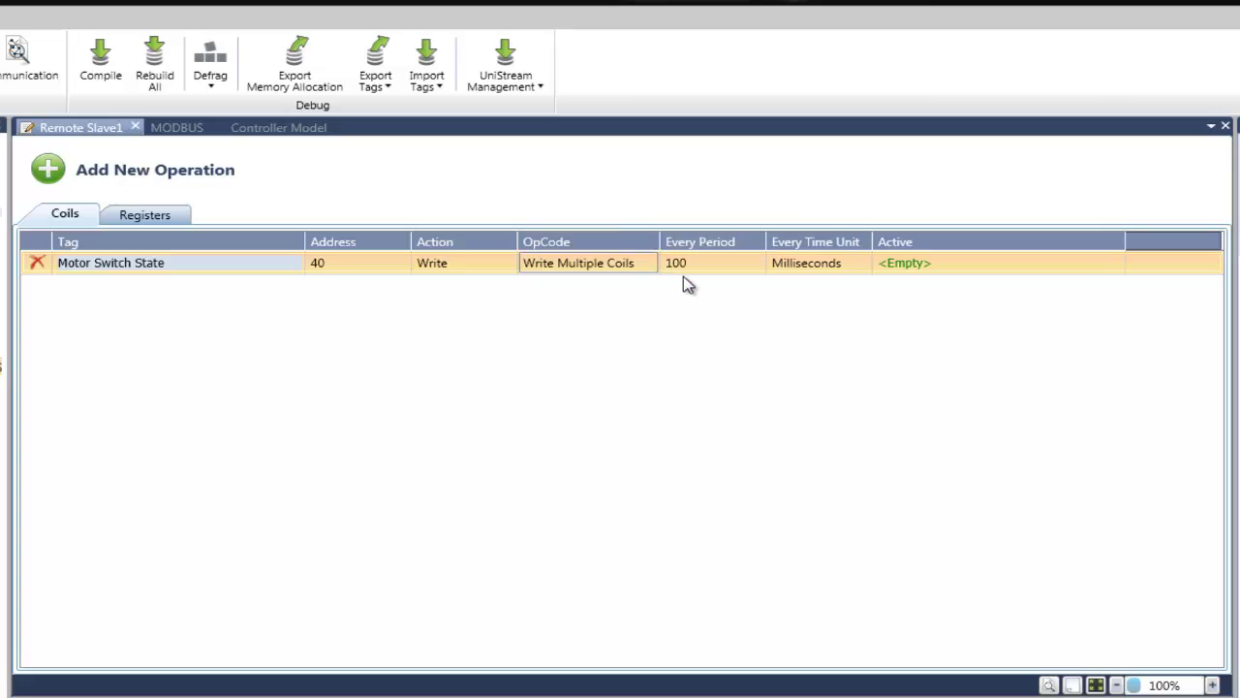
left_click(755, 269)
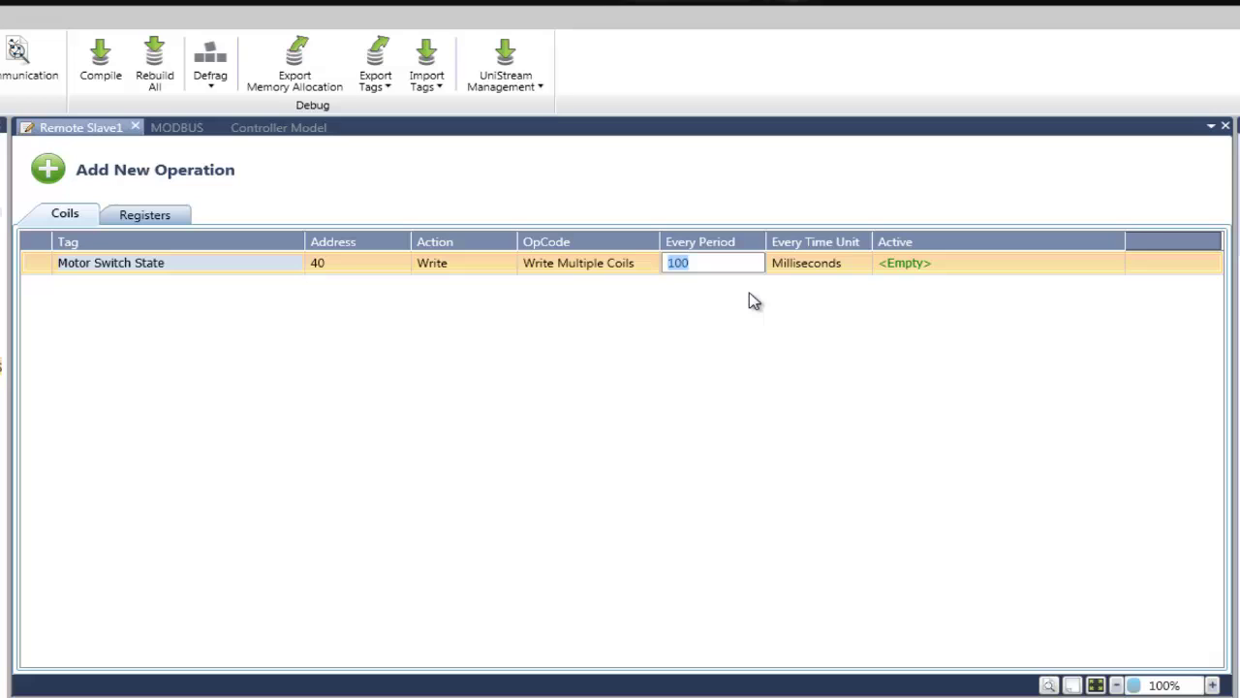
key("Tab")
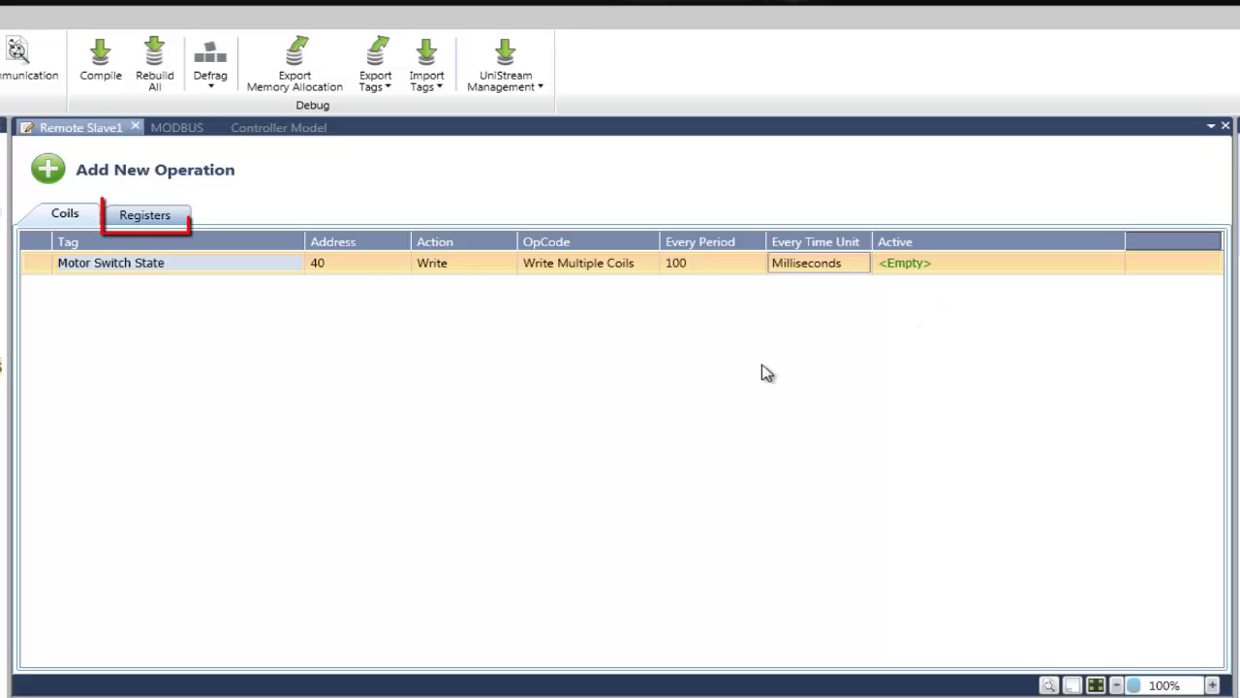
Add a new register operation assigned to the Motor speed tag.
left_click(174, 221)
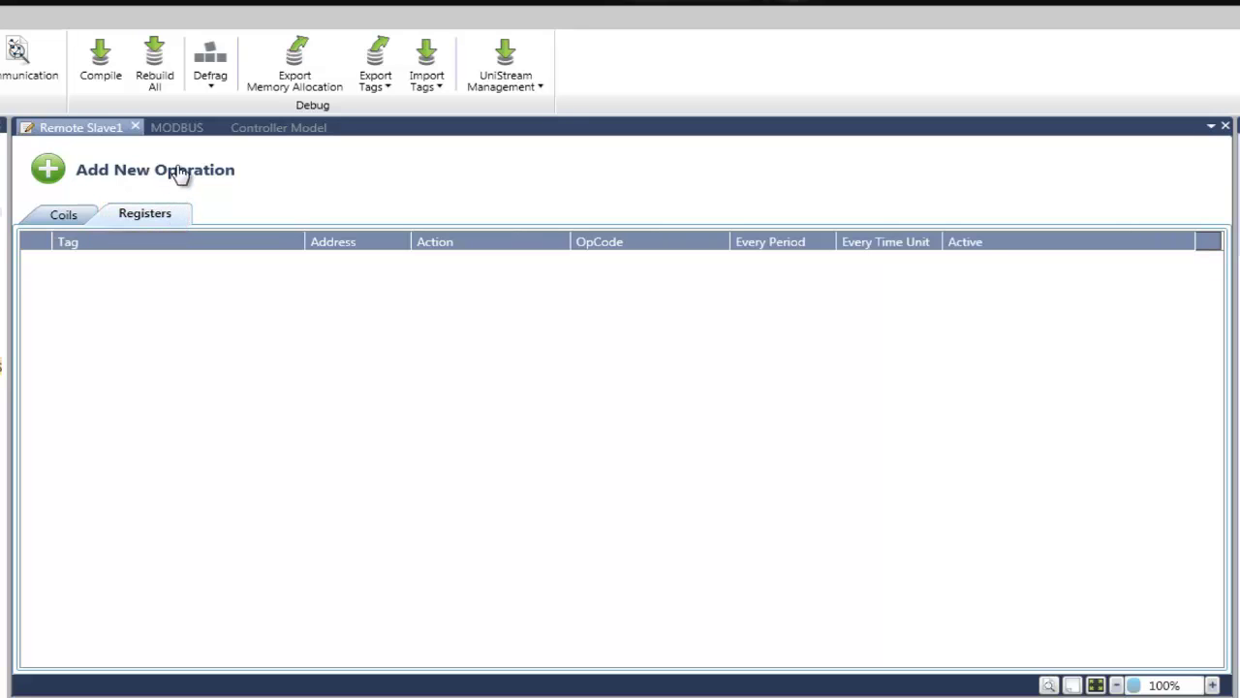
left_click(179, 174)
left_click(130, 263)
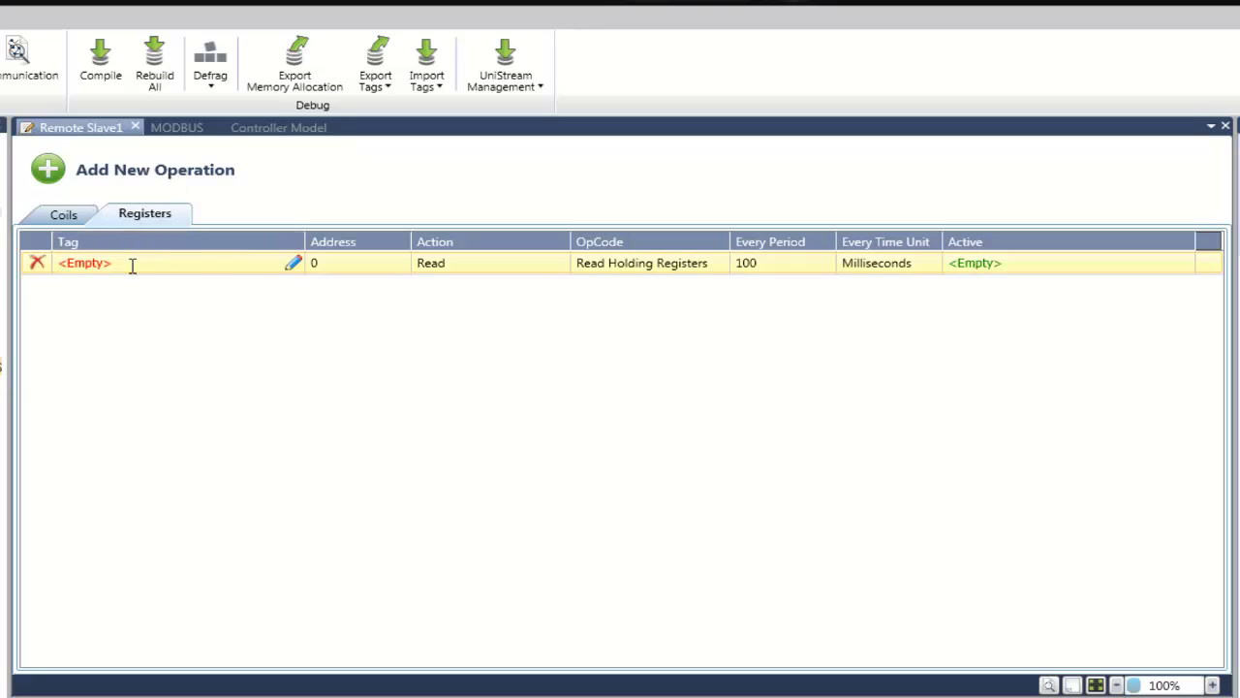
left_click(132, 269)
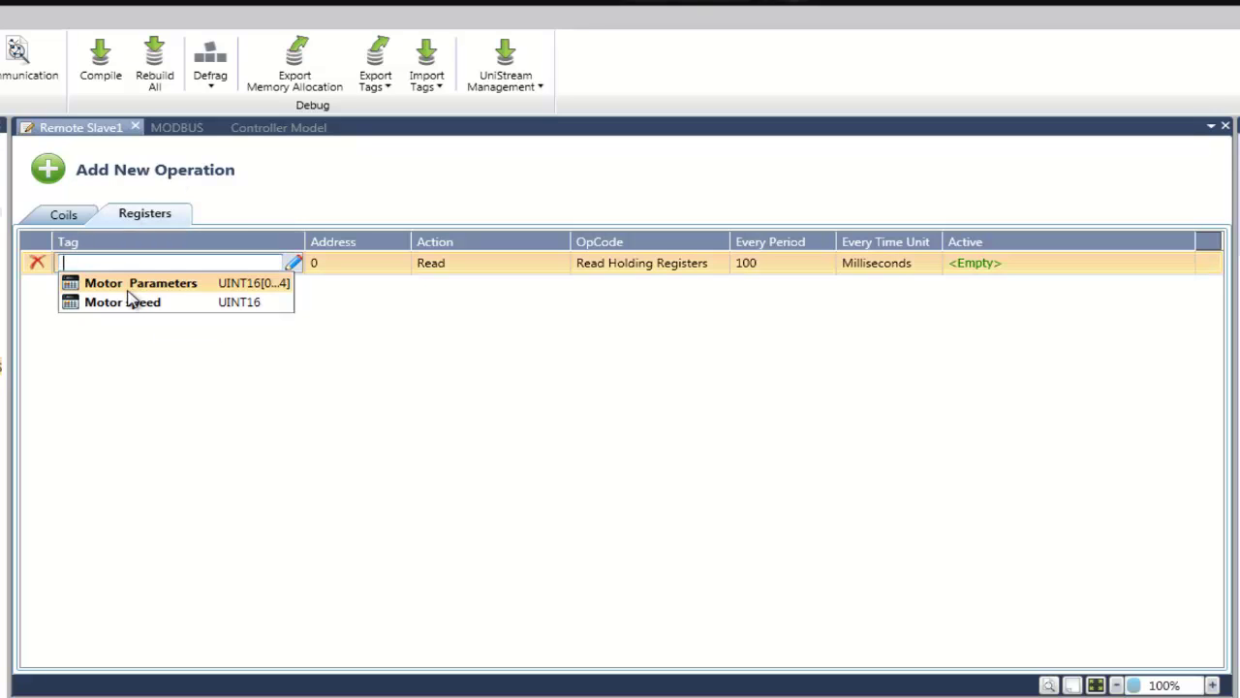
left_click(134, 304)
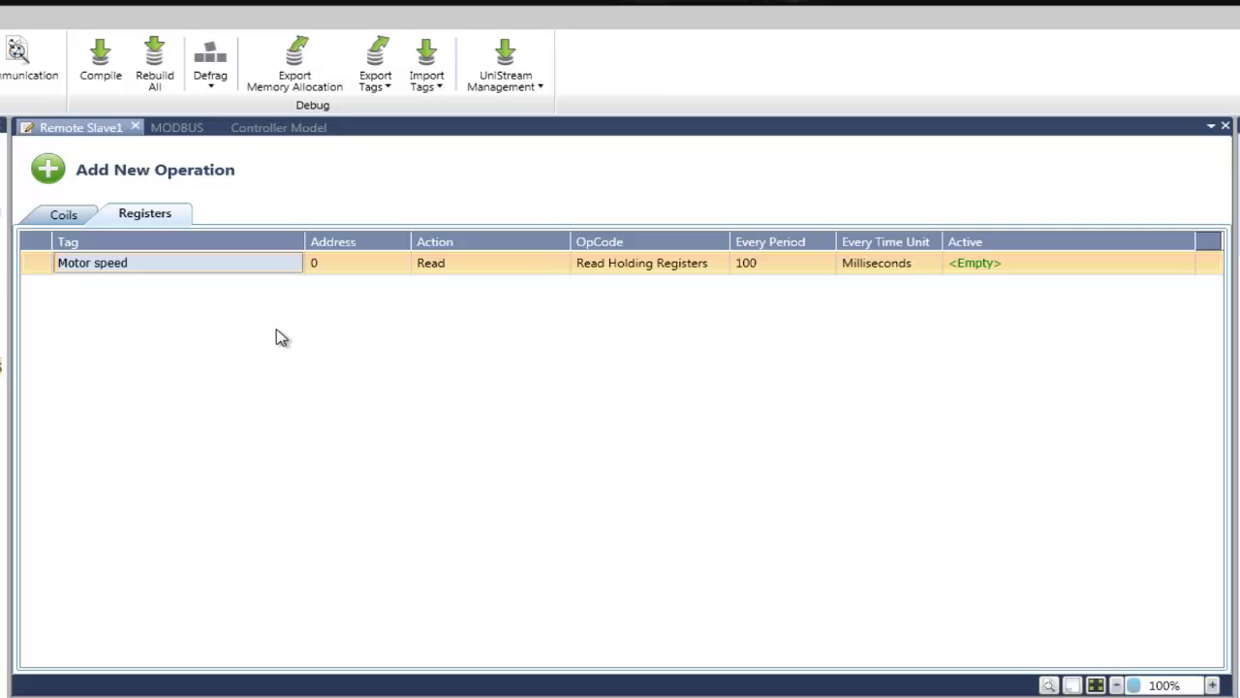
Keep the action as Read with Read Holding Registers, and set the address to 100.
left_click(461, 271)
left_click(461, 270)
left_click(455, 295)
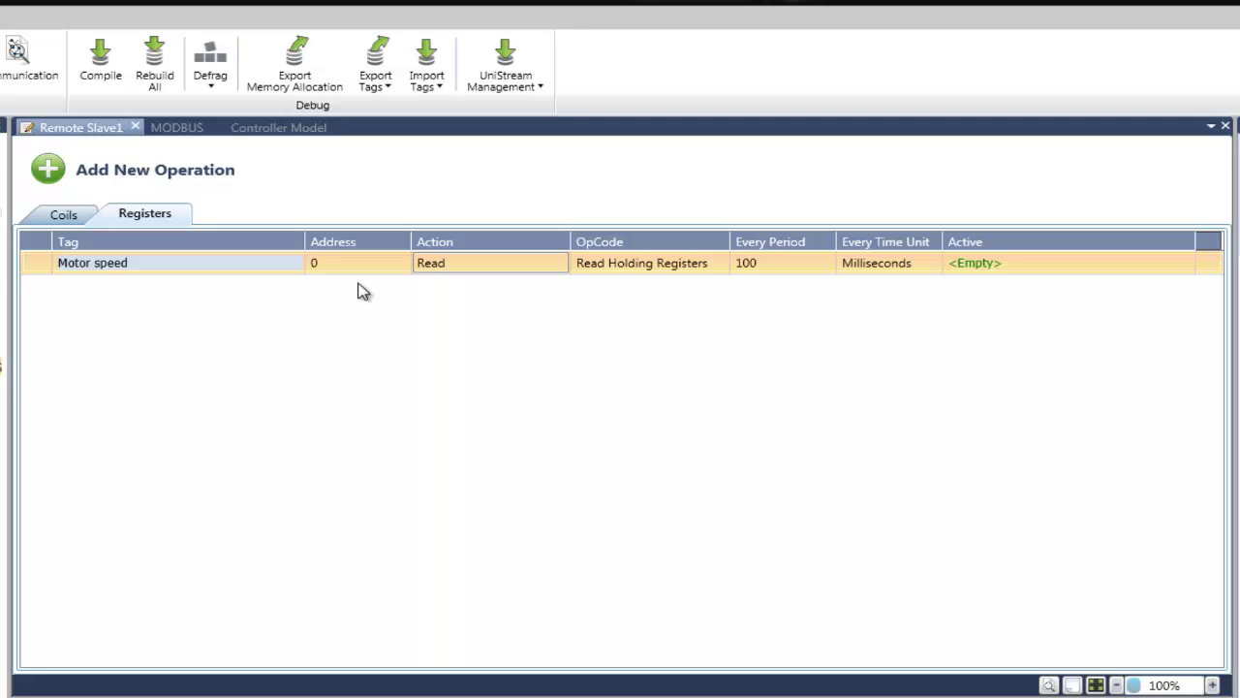
left_click(720, 268)
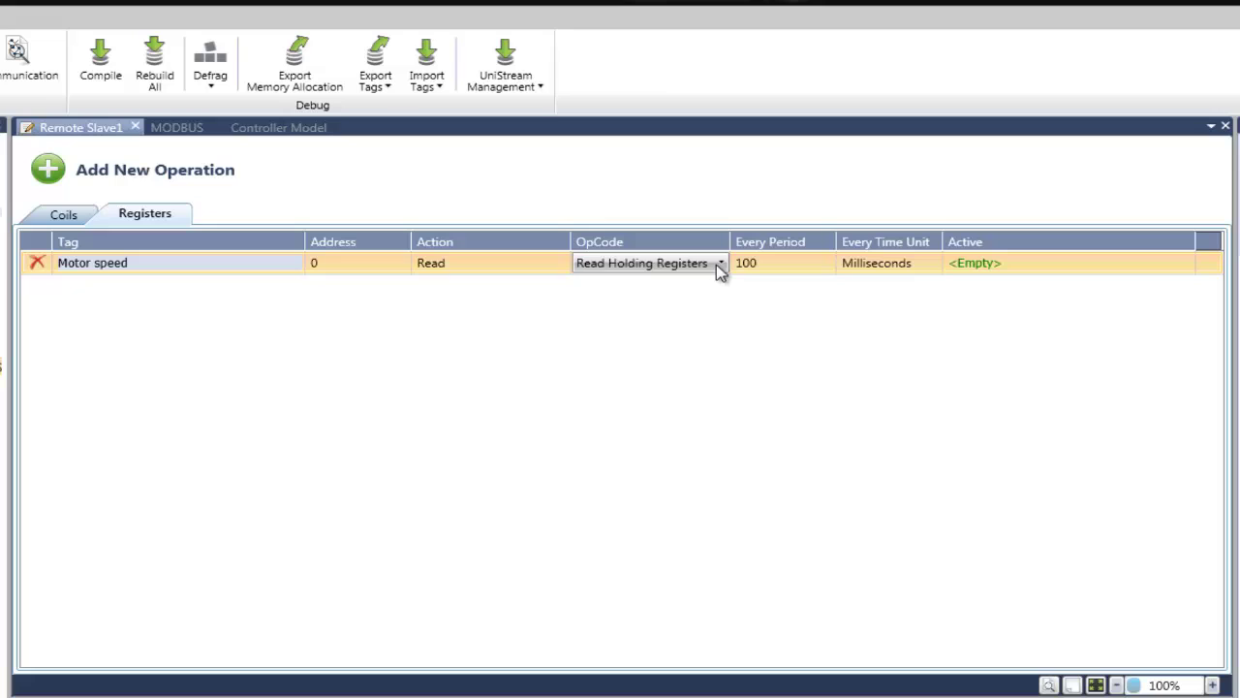
left_click(721, 264)
left_click(715, 286)
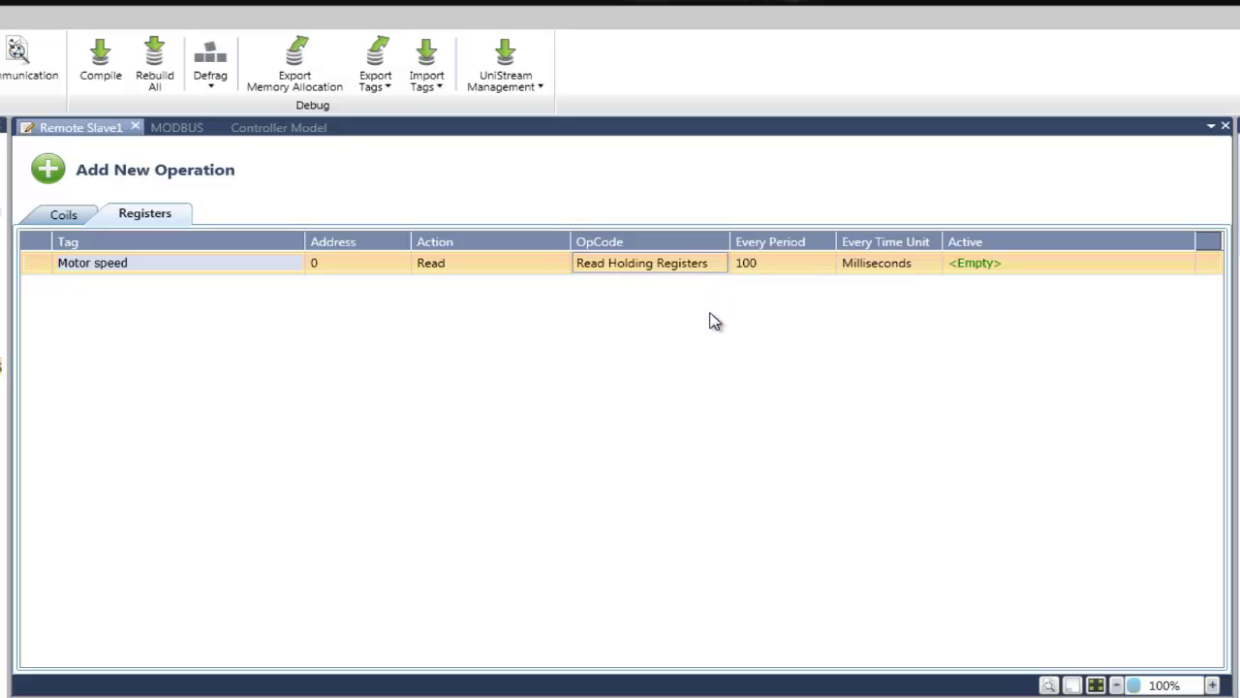
mouse_move(811, 278)
left_click(345, 268)
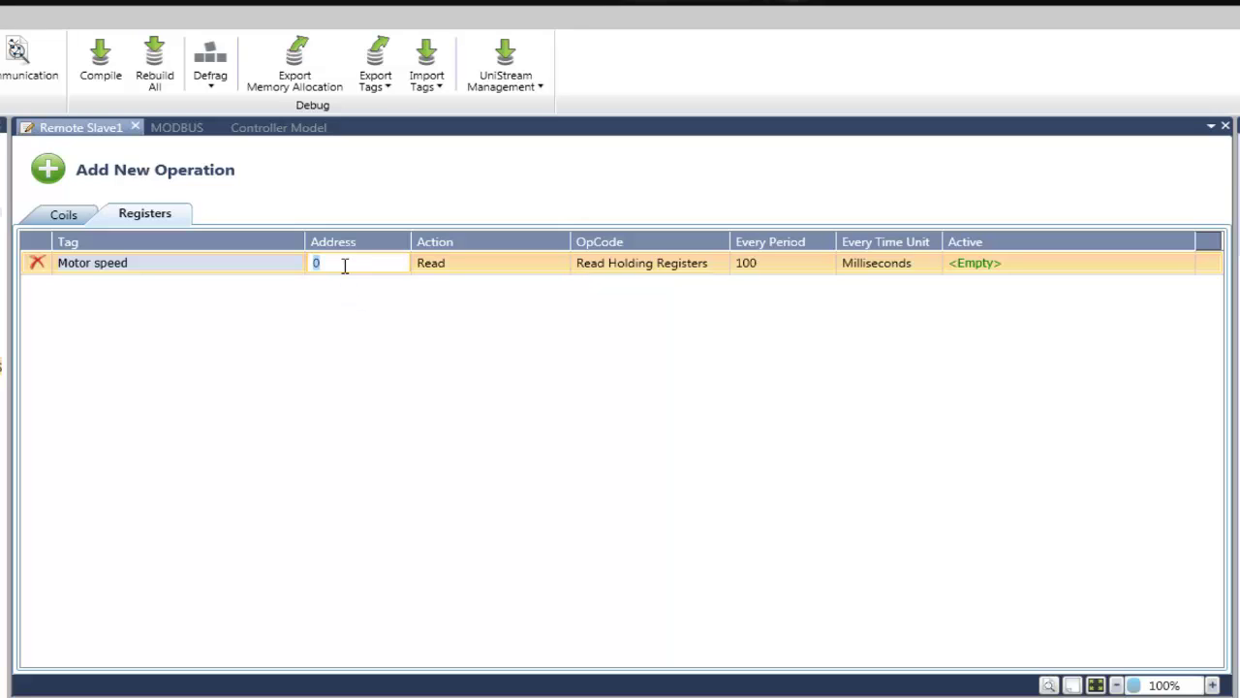
type("100")
key("Return")
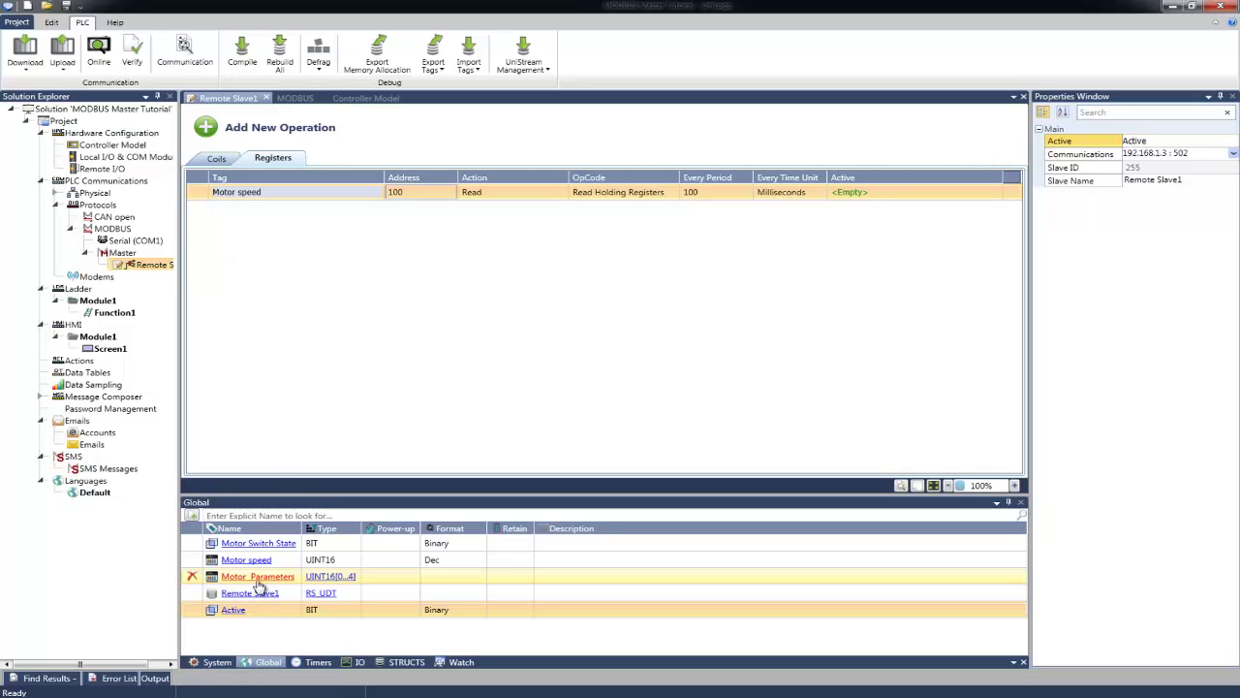
Check the Motor Parameters array's elements in the global tags and save its tag definition.
left_click(339, 577)
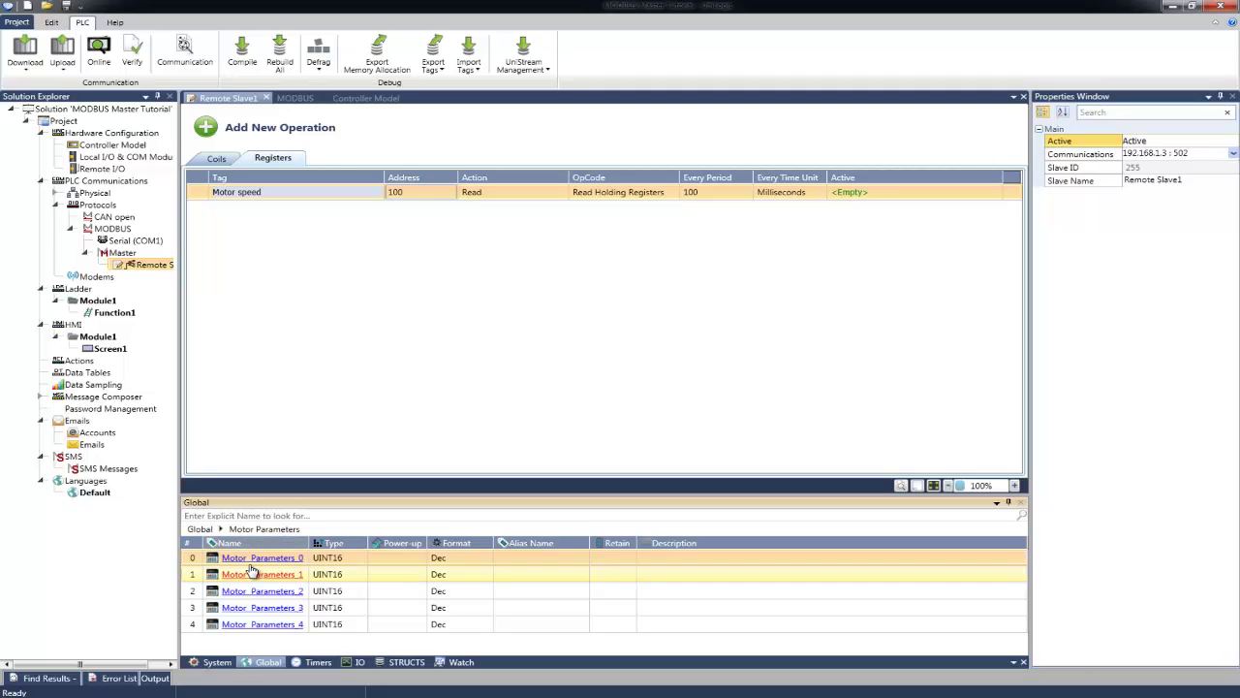
left_click(199, 529)
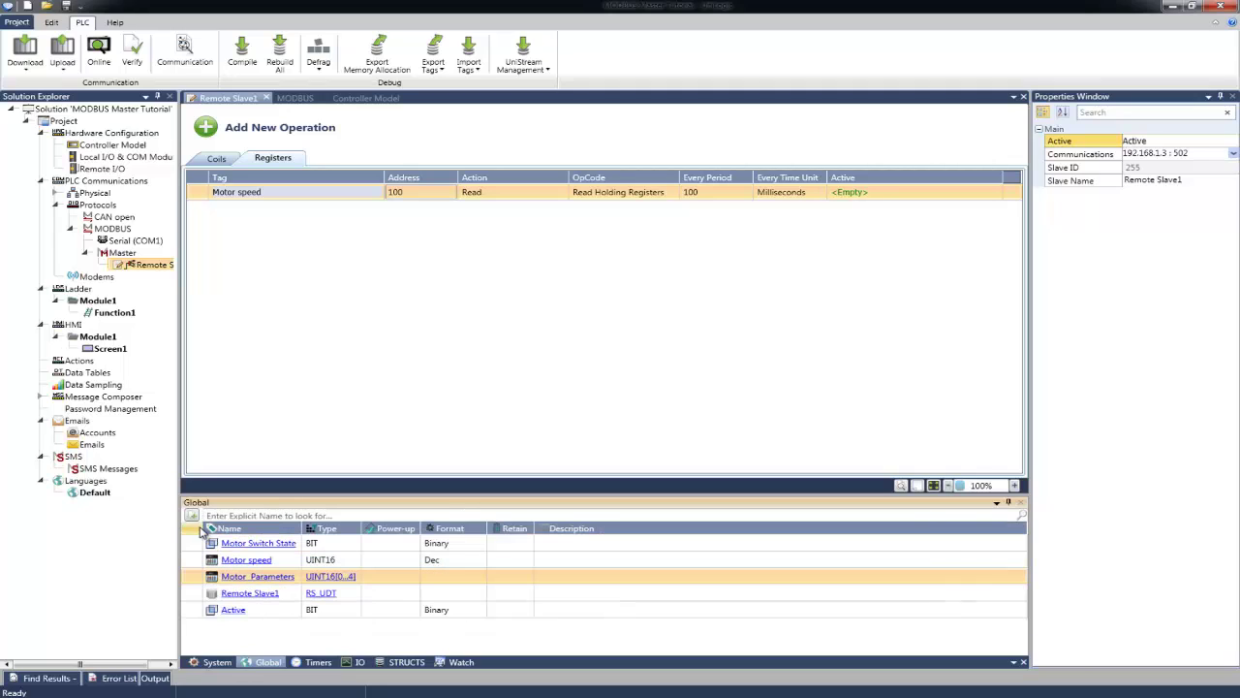
double_click(275, 579)
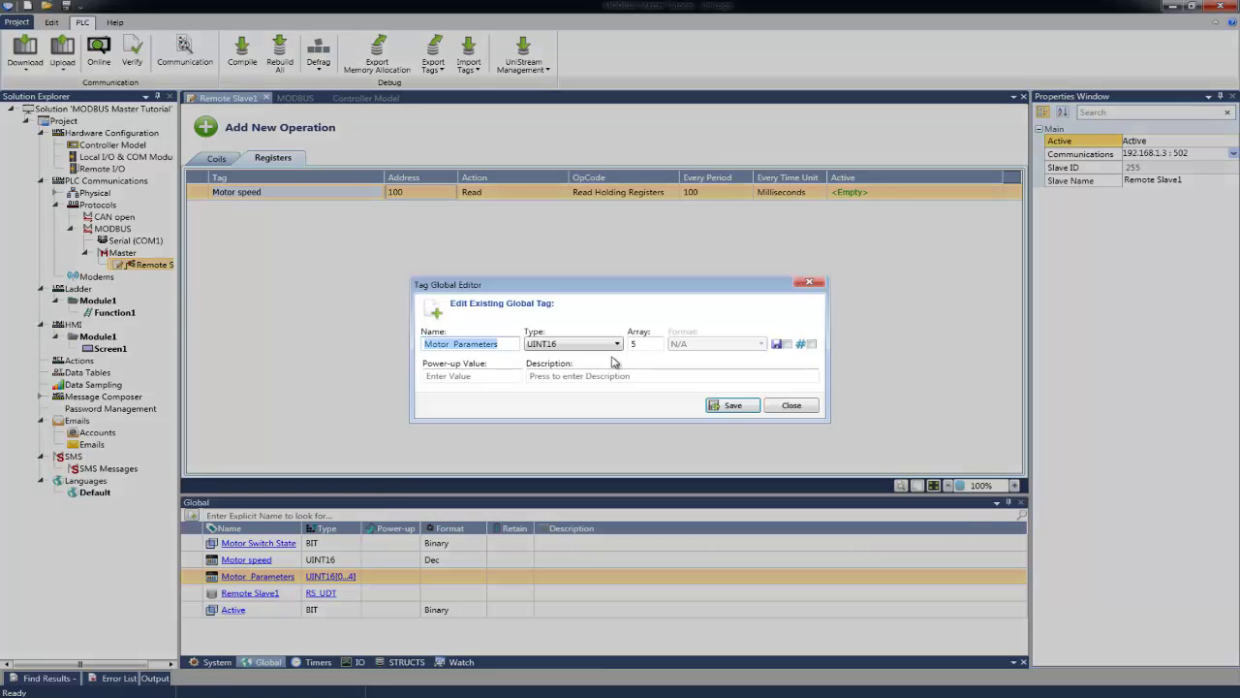
left_click(731, 406)
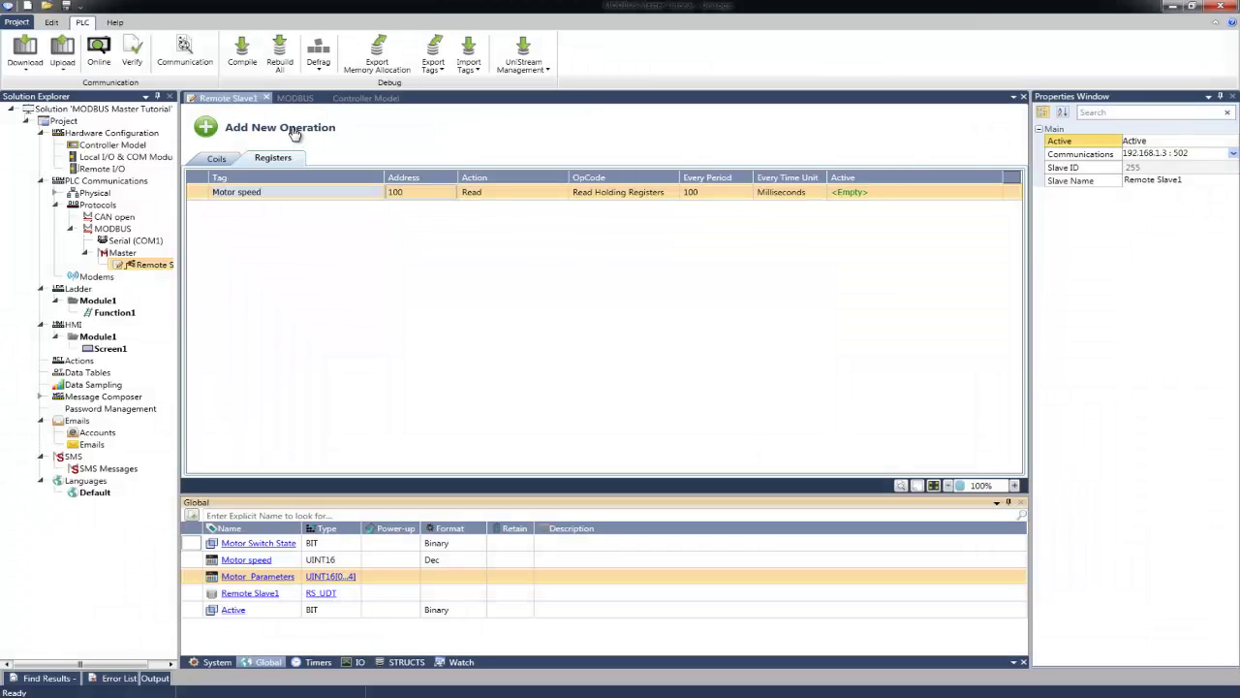
Add a second register operation using the whole Motor Parameters array as its tag.
left_click(295, 132)
left_click(313, 209)
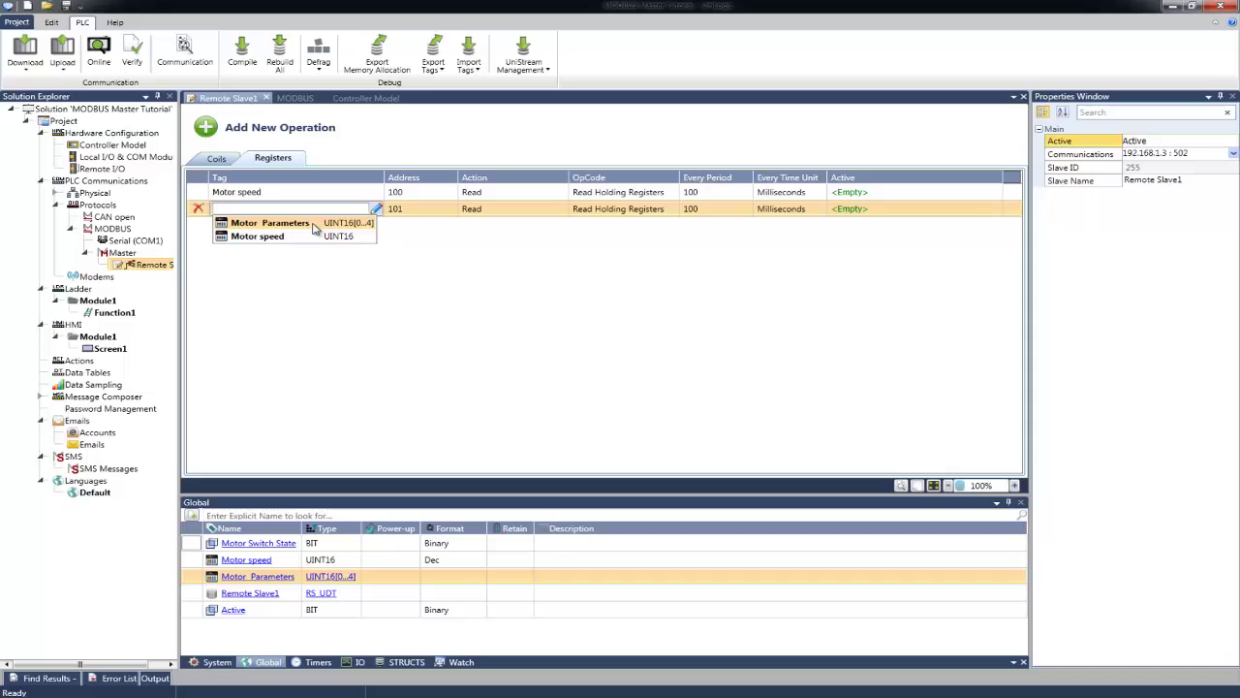
left_click(313, 223)
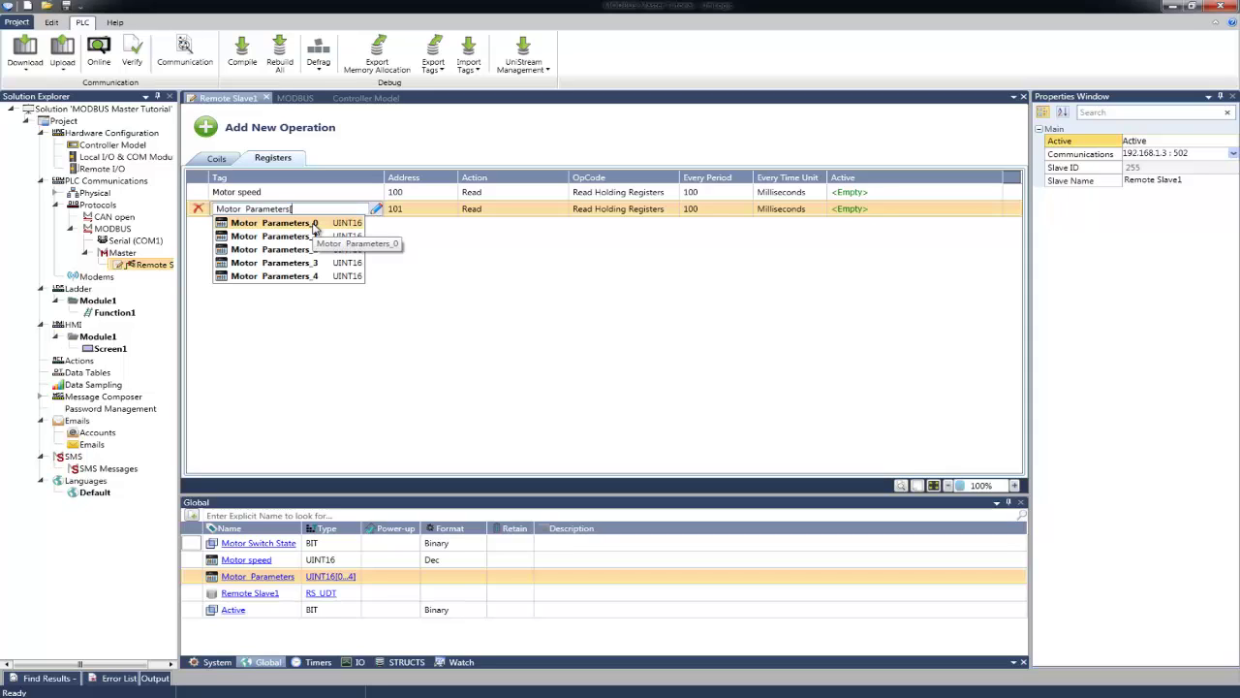
key("BackSpace")
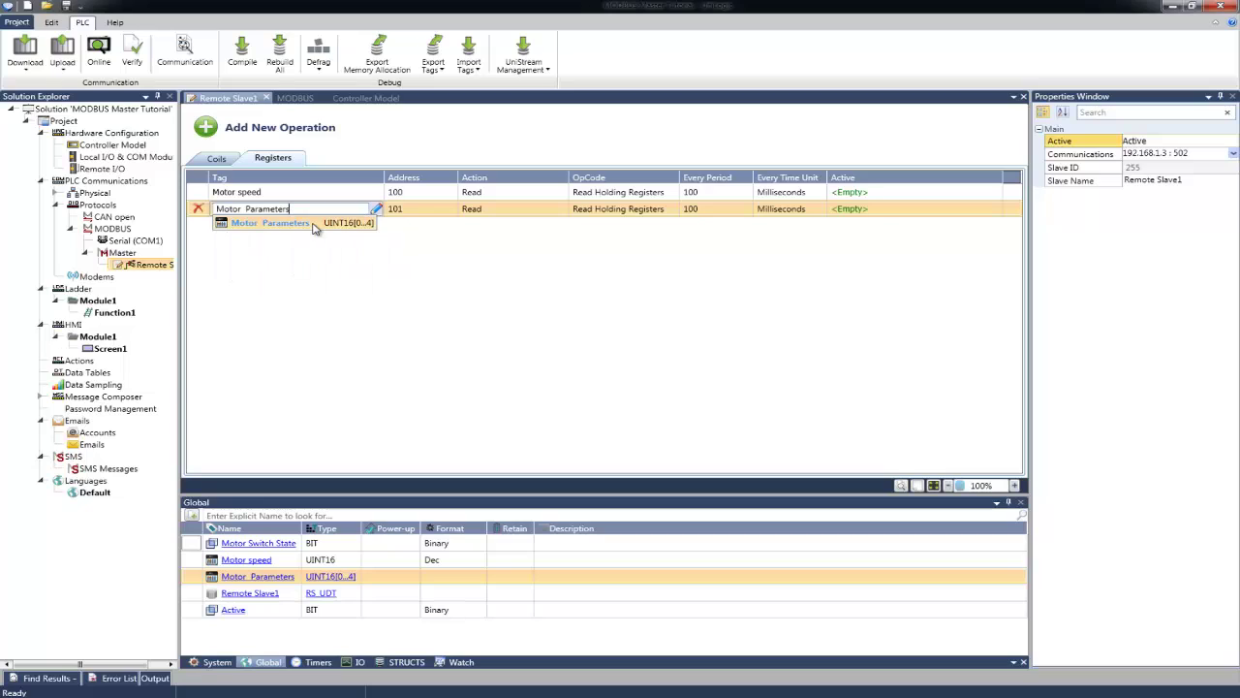
key("Return")
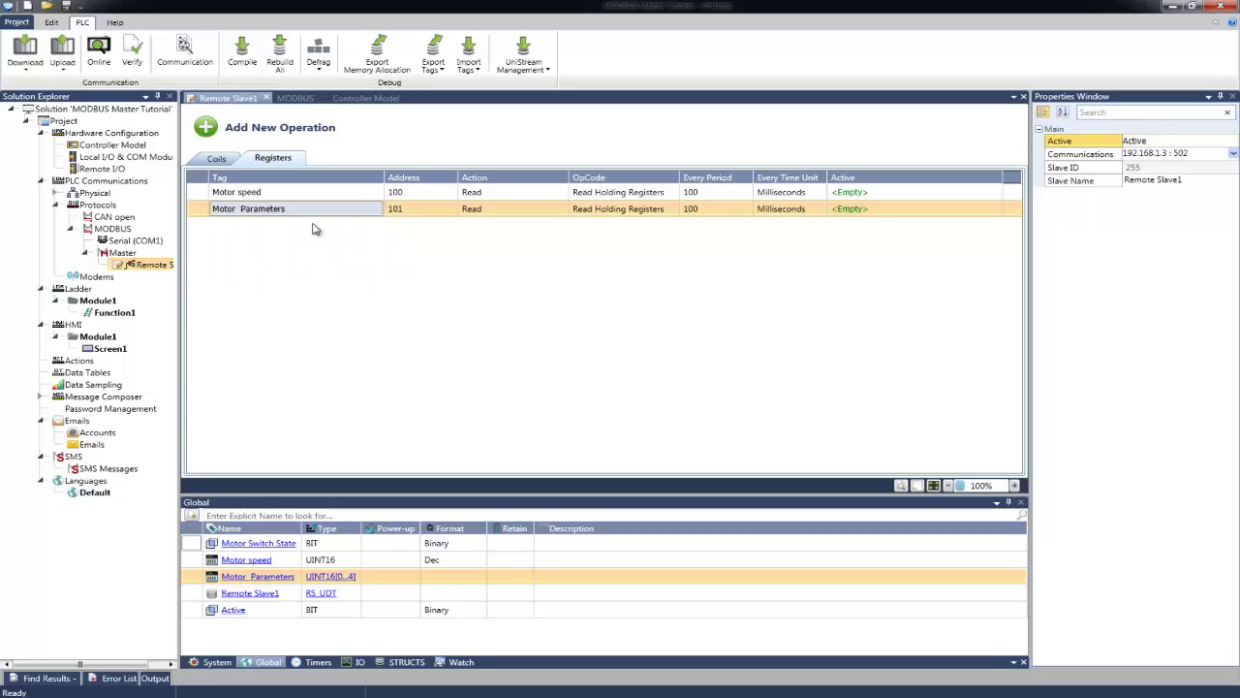